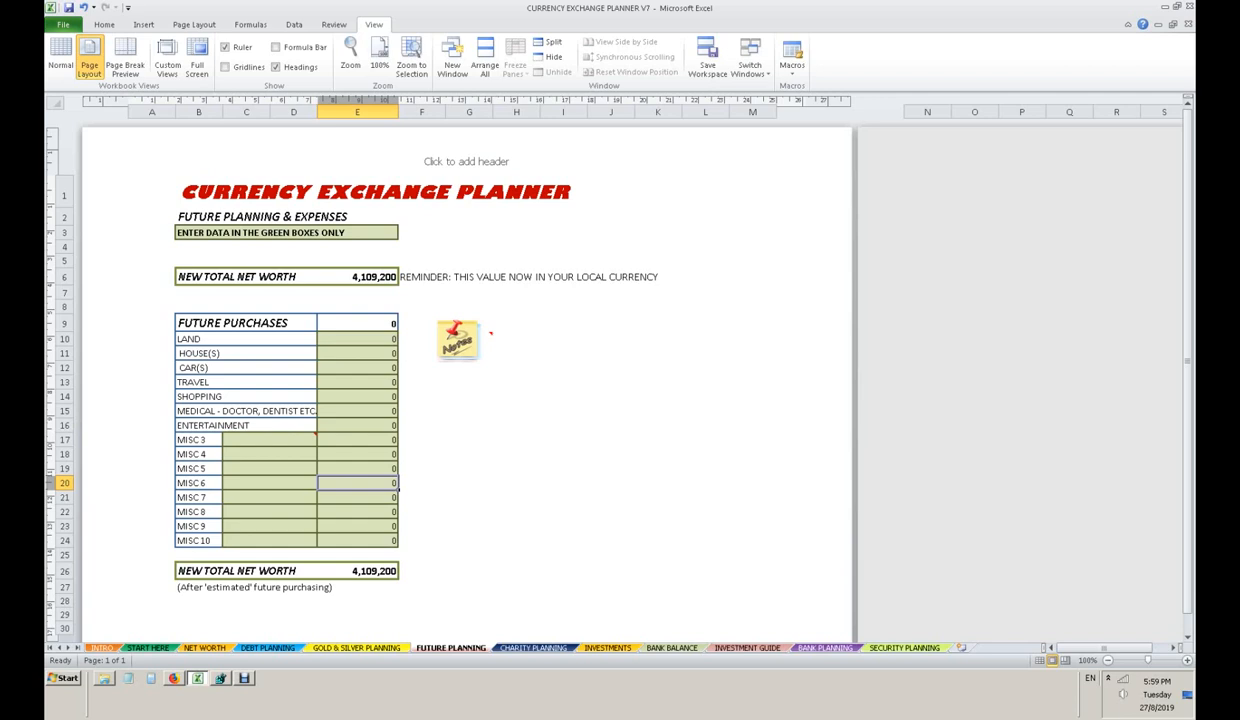
Enter 1,000,000 as the House(s) amount in the Future Purchases table.
left_click(357, 339)
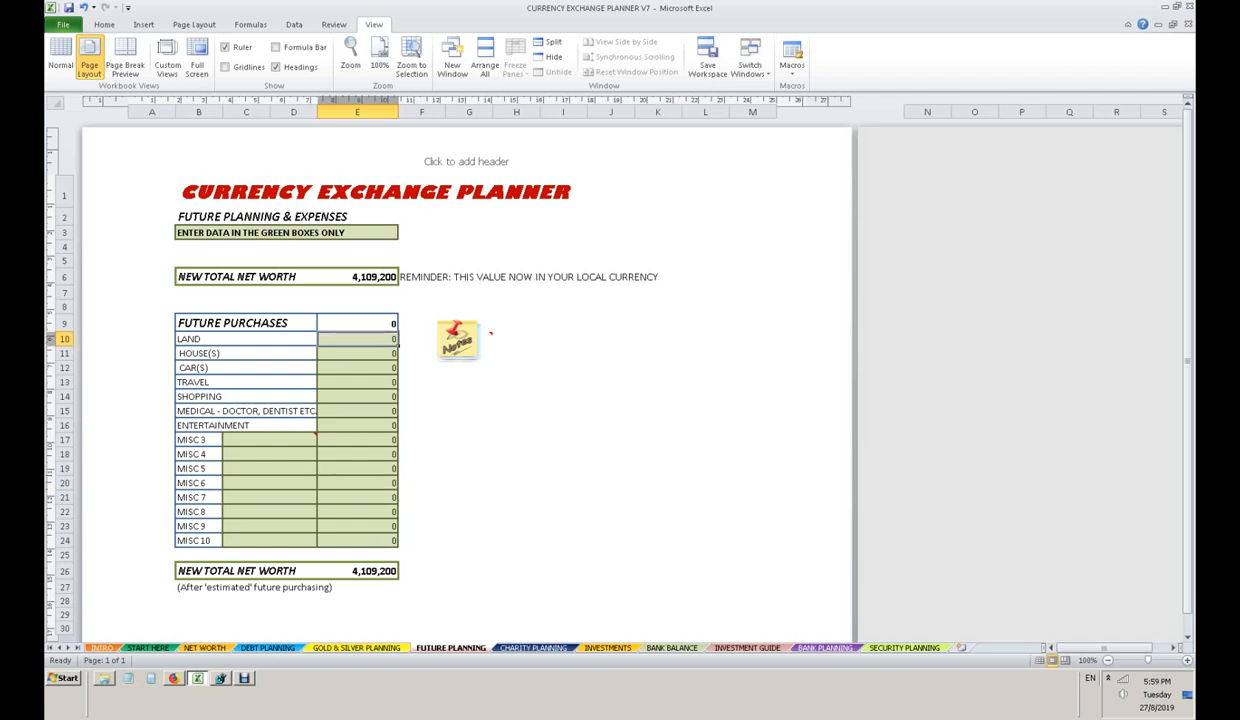
left_click(357, 353)
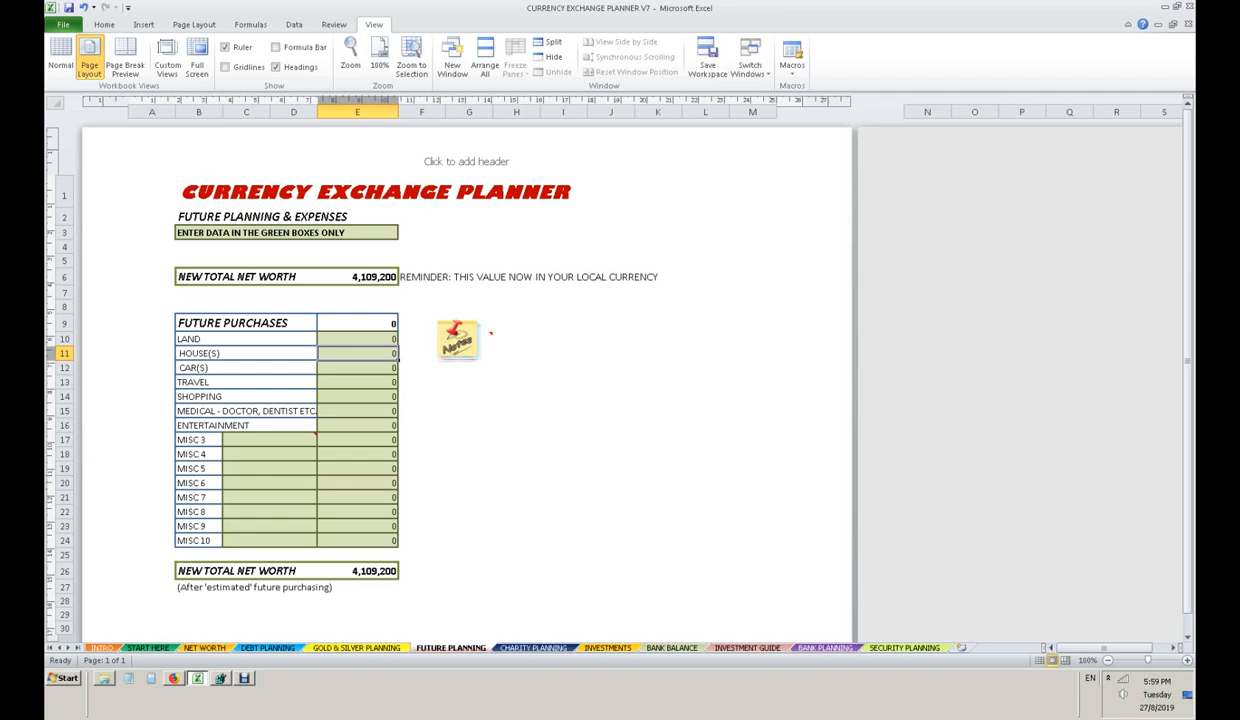
type("1,000,")
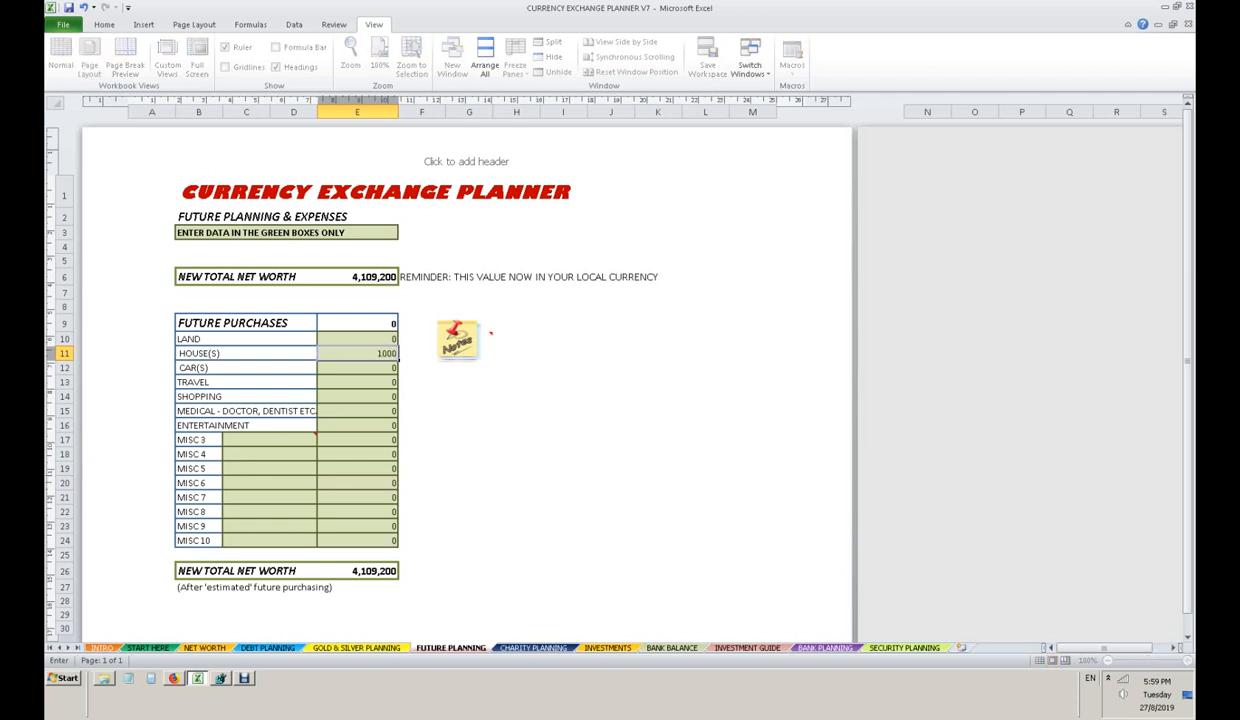
type("000")
key("Return")
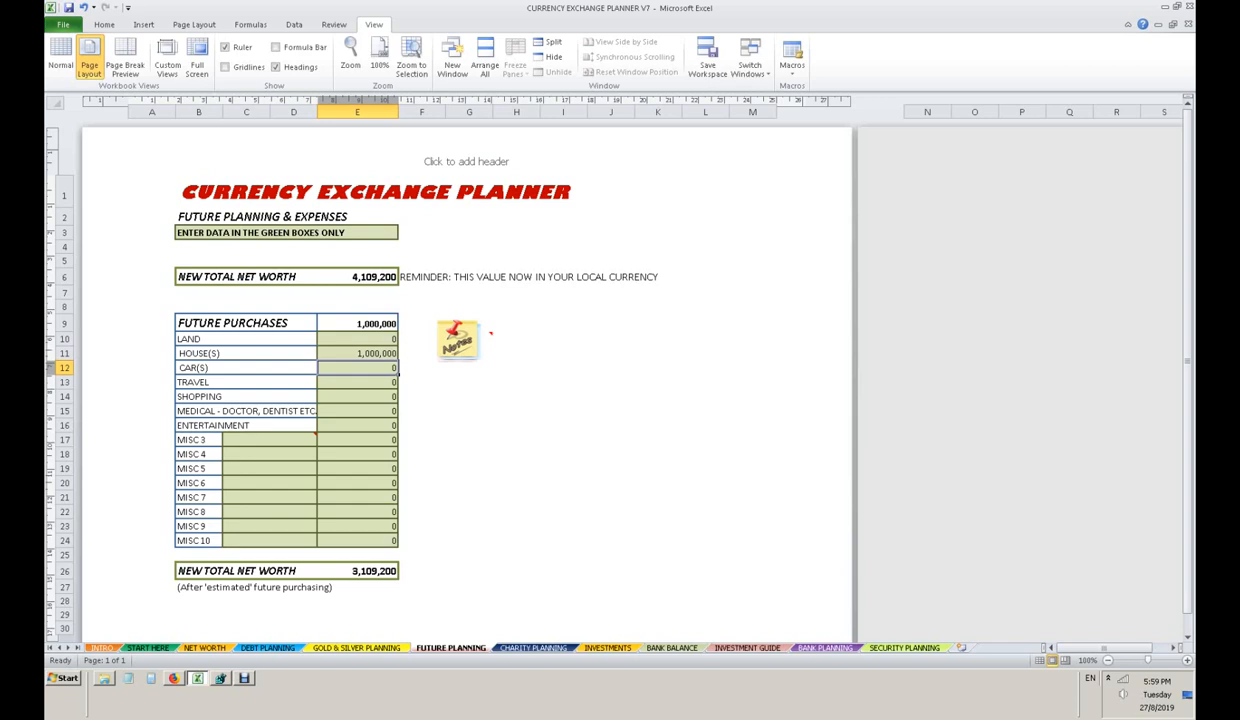
Enter 75,000 for Travel and 5,000 for Shopping in the Future Purchases table.
key("Down")
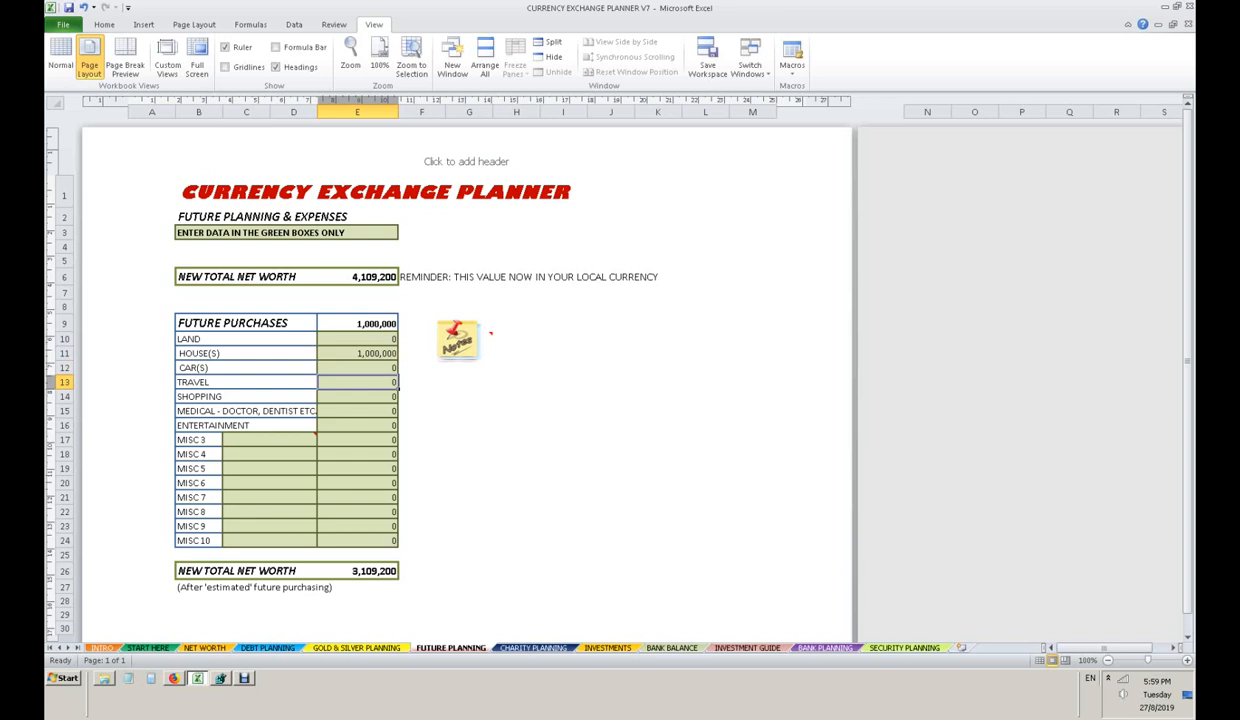
type("75000")
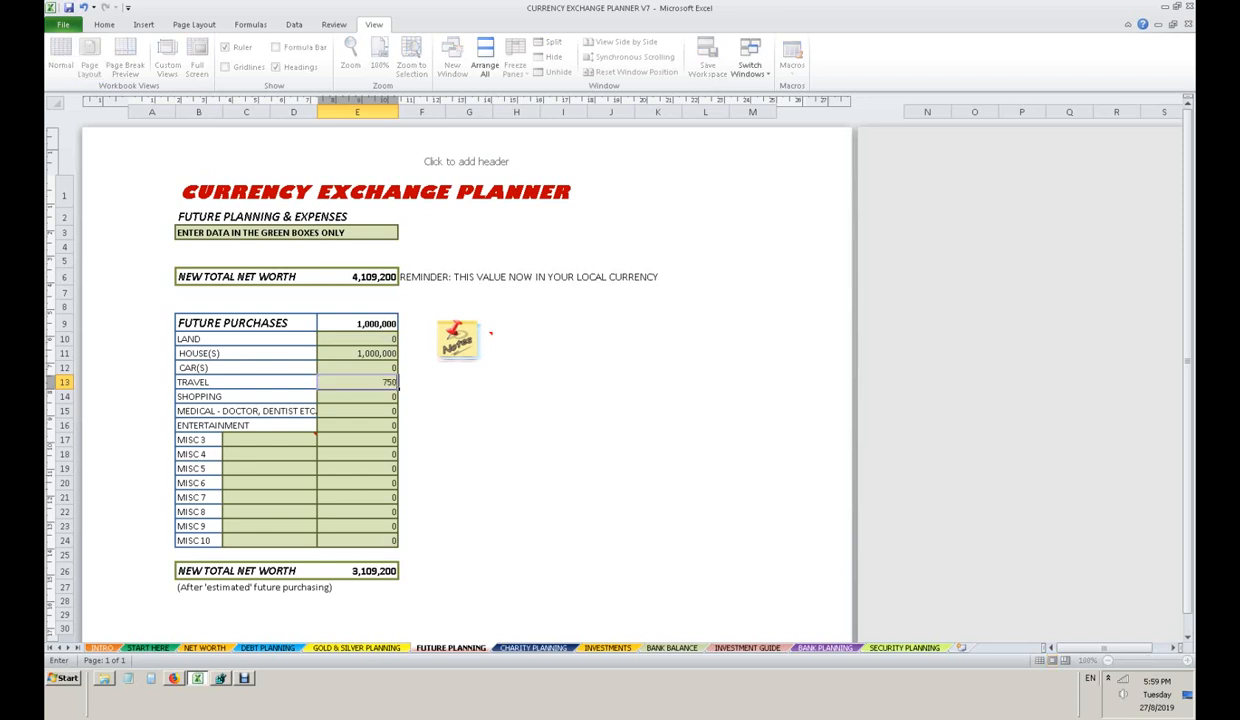
key("Return")
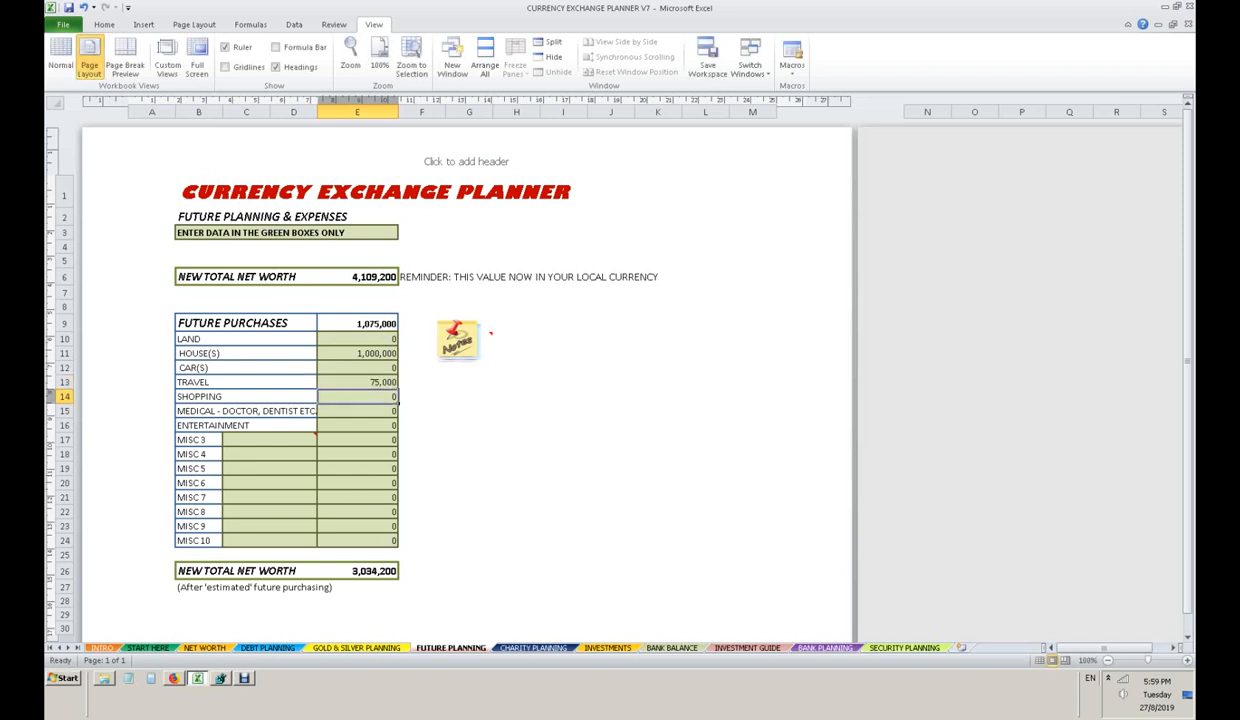
type("5000")
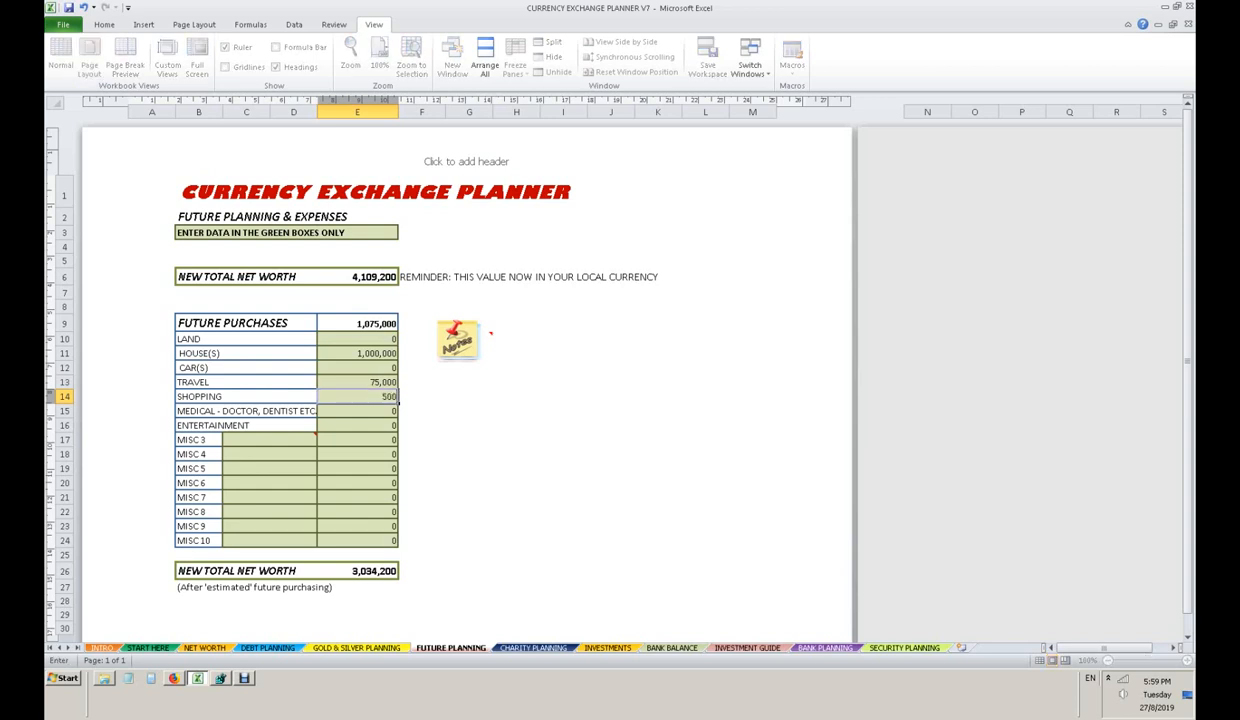
key("Return")
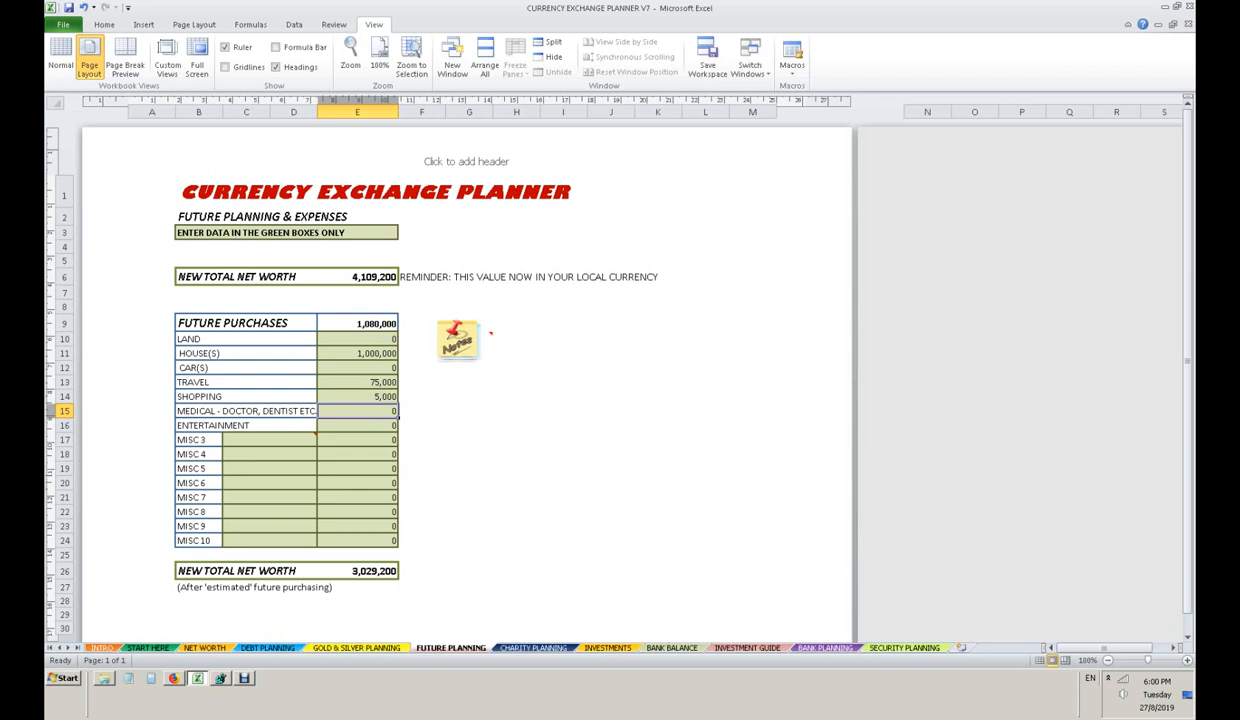
Set the House(s) amount in the Future Purchases table to 500,000.
left_click(357, 353)
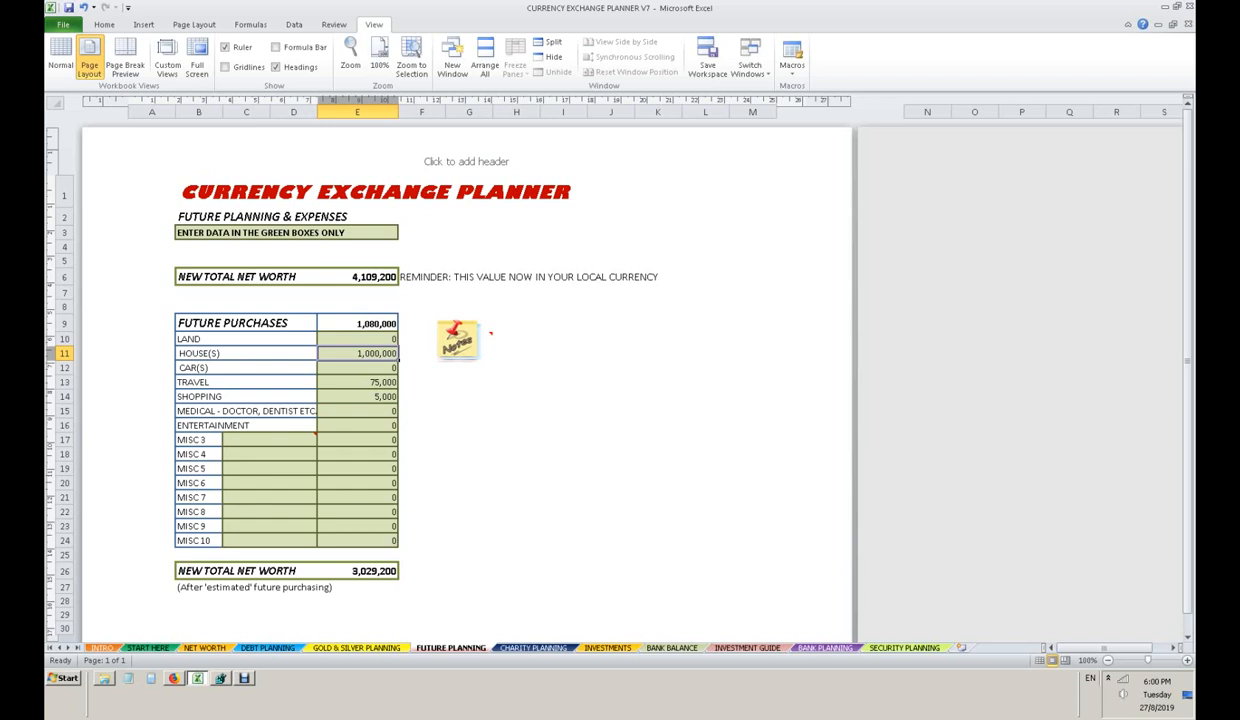
type("500000")
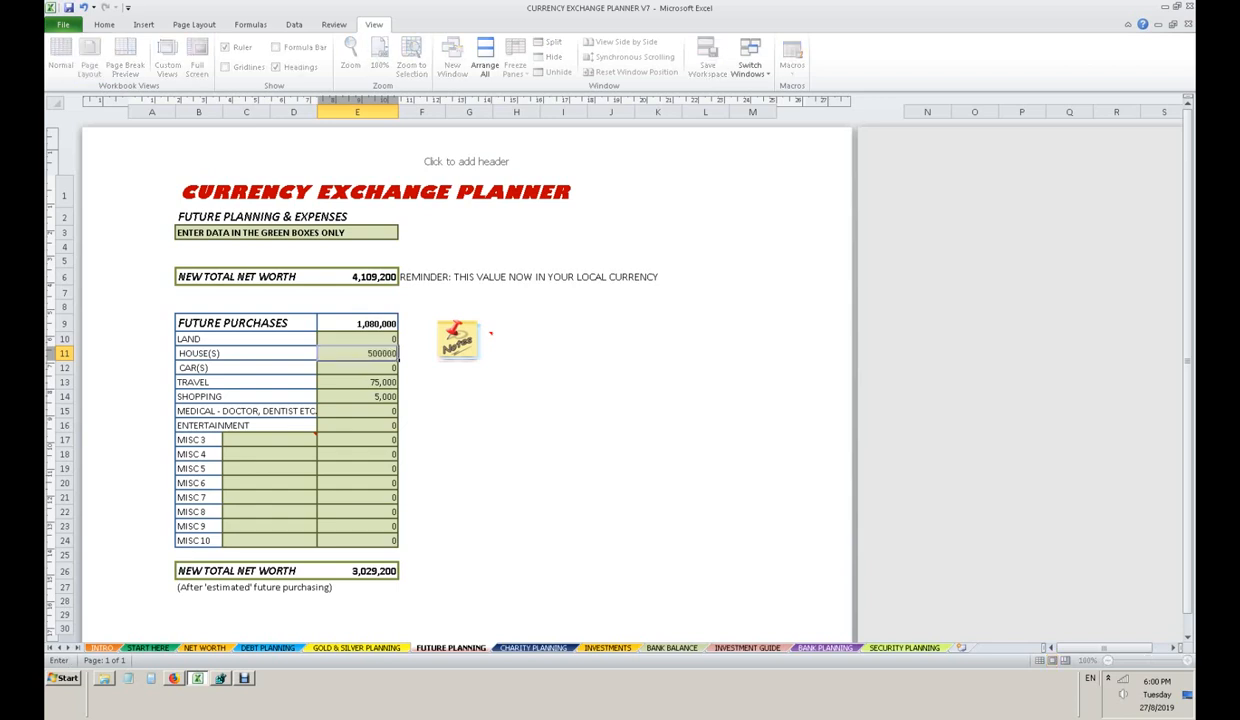
key("Return")
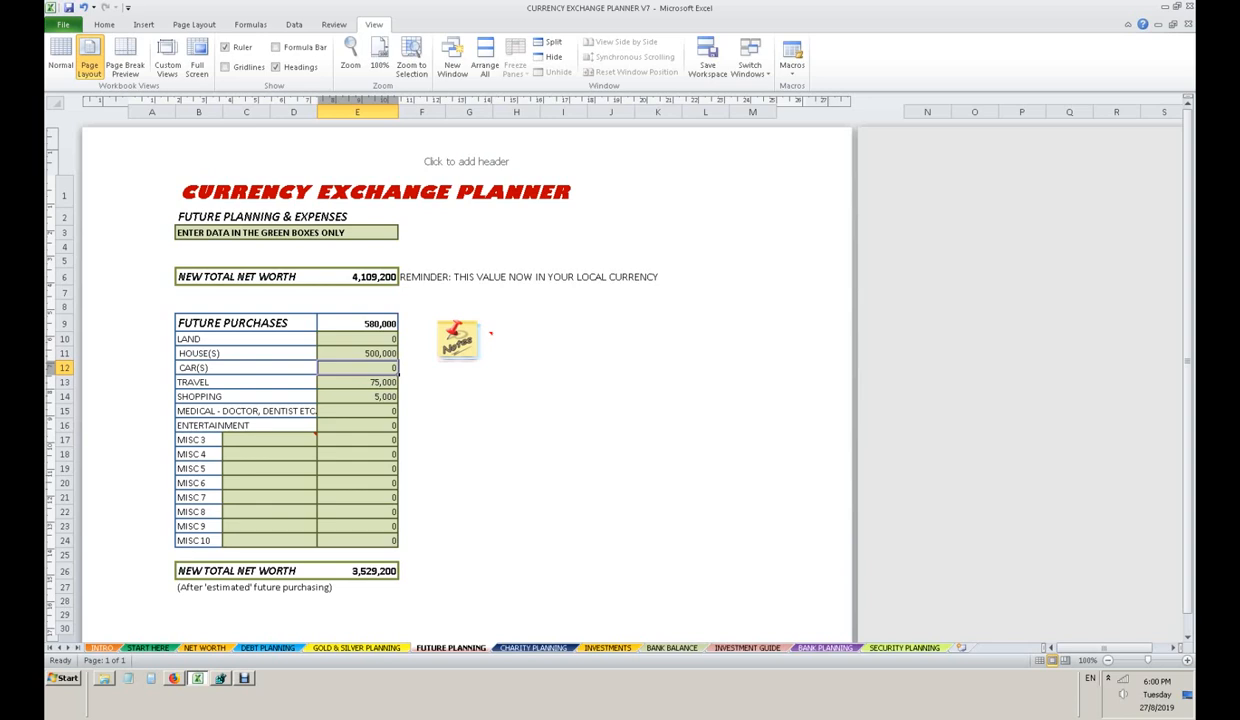
On the Charity Planning sheet, enter 10,000 for Churches/Mosques/Temples and 2,000 for Schools.
mouse_move(472, 340)
key("ctrl+Page_Down")
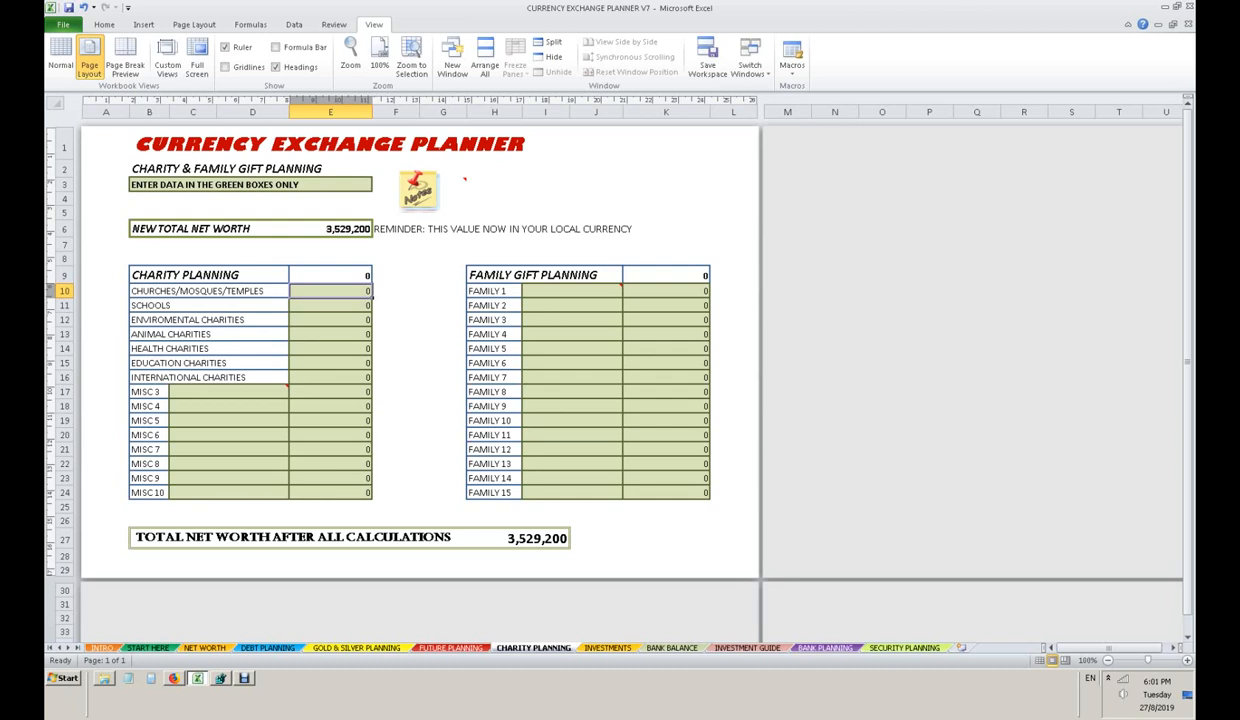
type("10000")
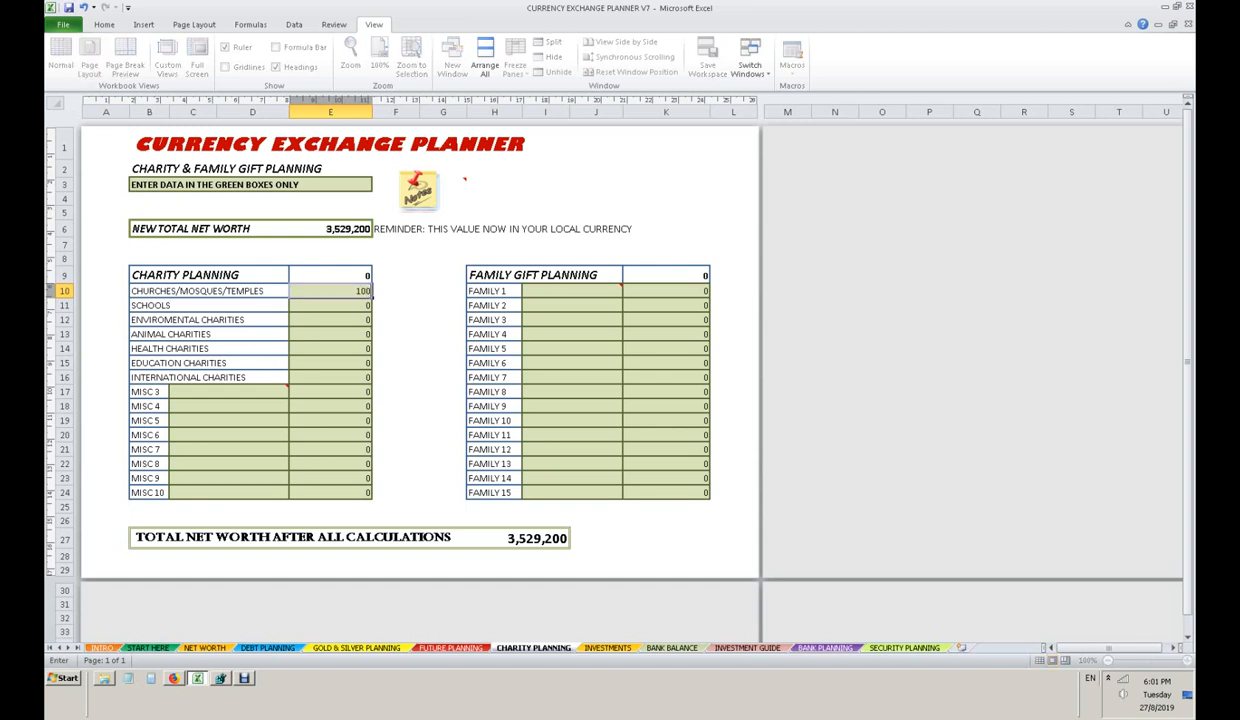
key("Return")
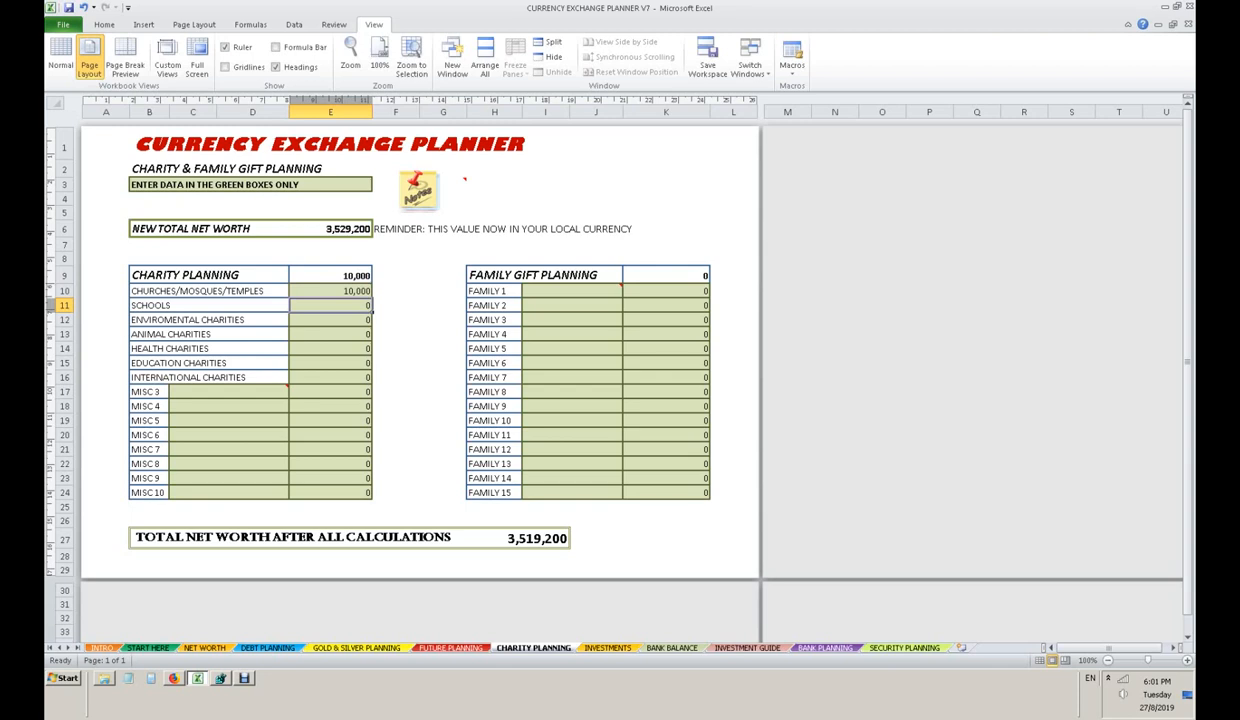
type("2000")
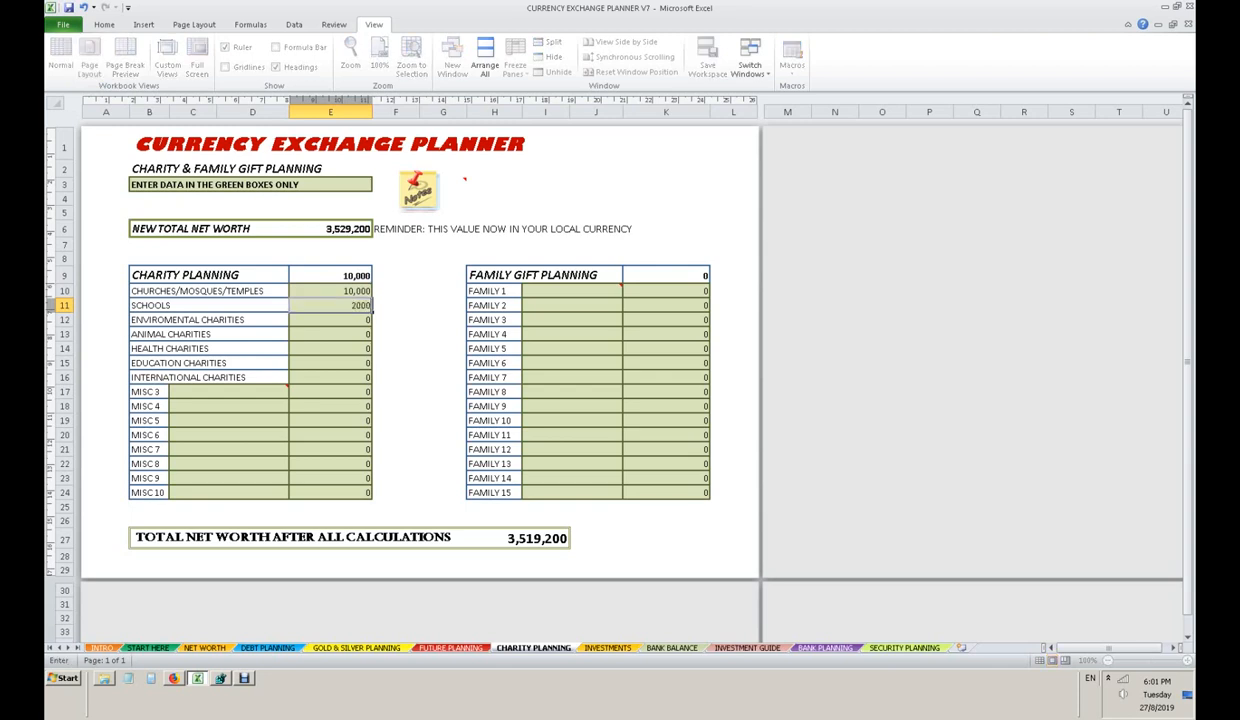
key("Return")
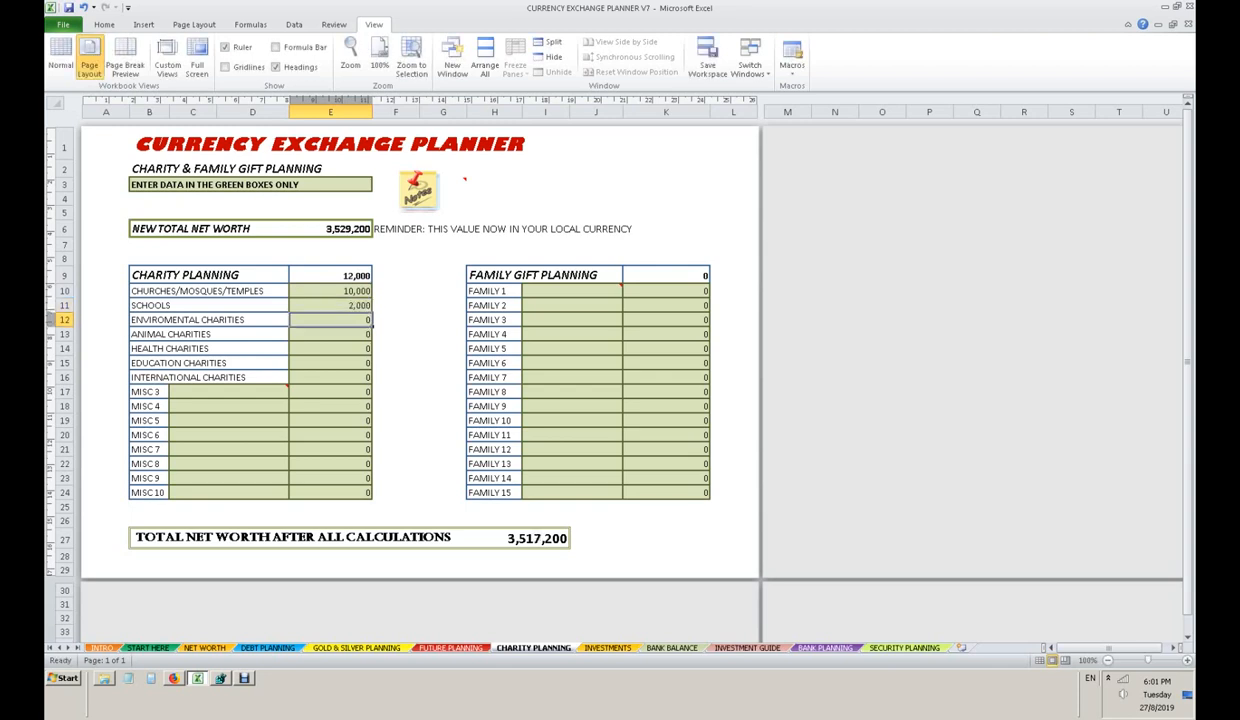
key("Down")
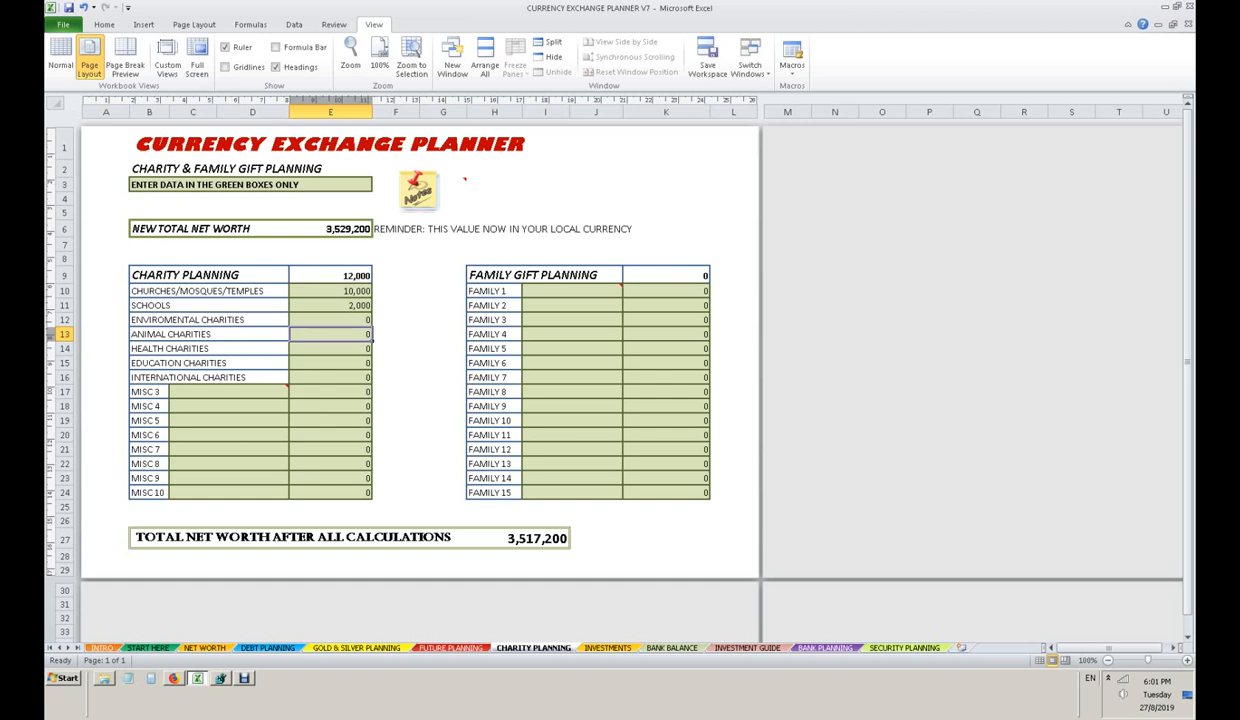
Fill the Family 1 row of Family Gift Planning with the uncle's name and a gift of 5,000.
left_click(572, 291)
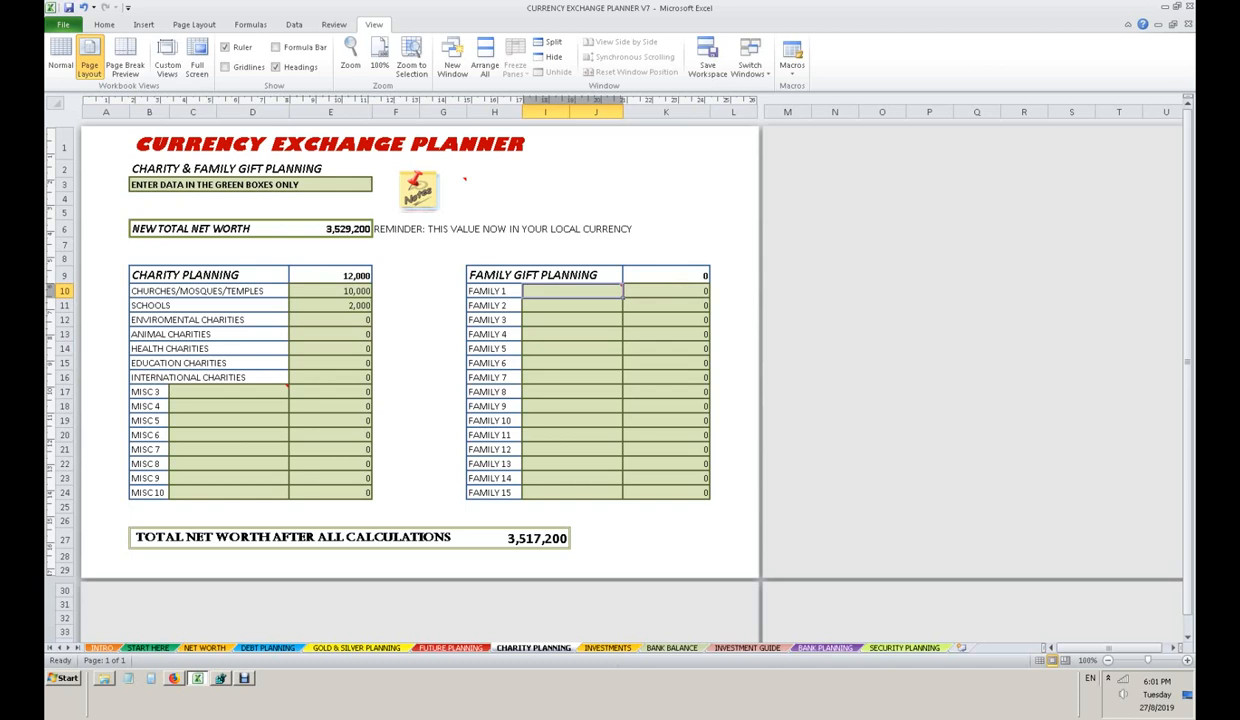
type("so")
key("BackSpace")
key("BackSpace")
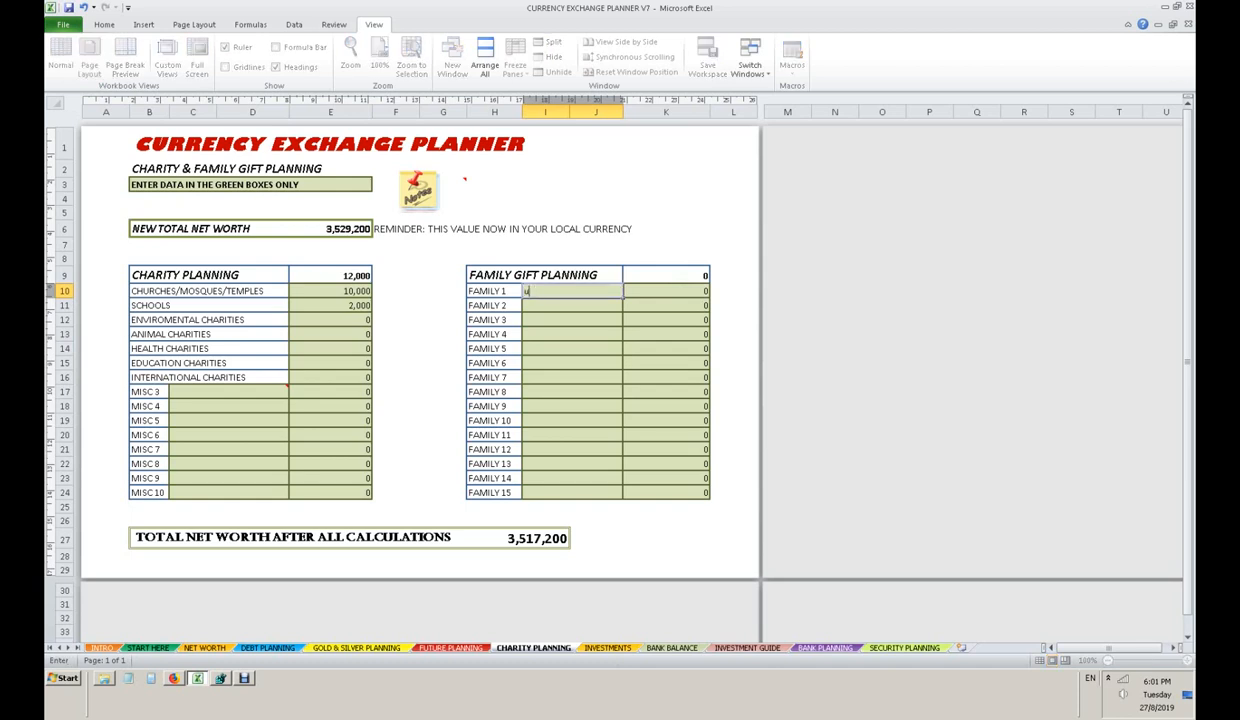
type("Uncle Tom")
key("Tab")
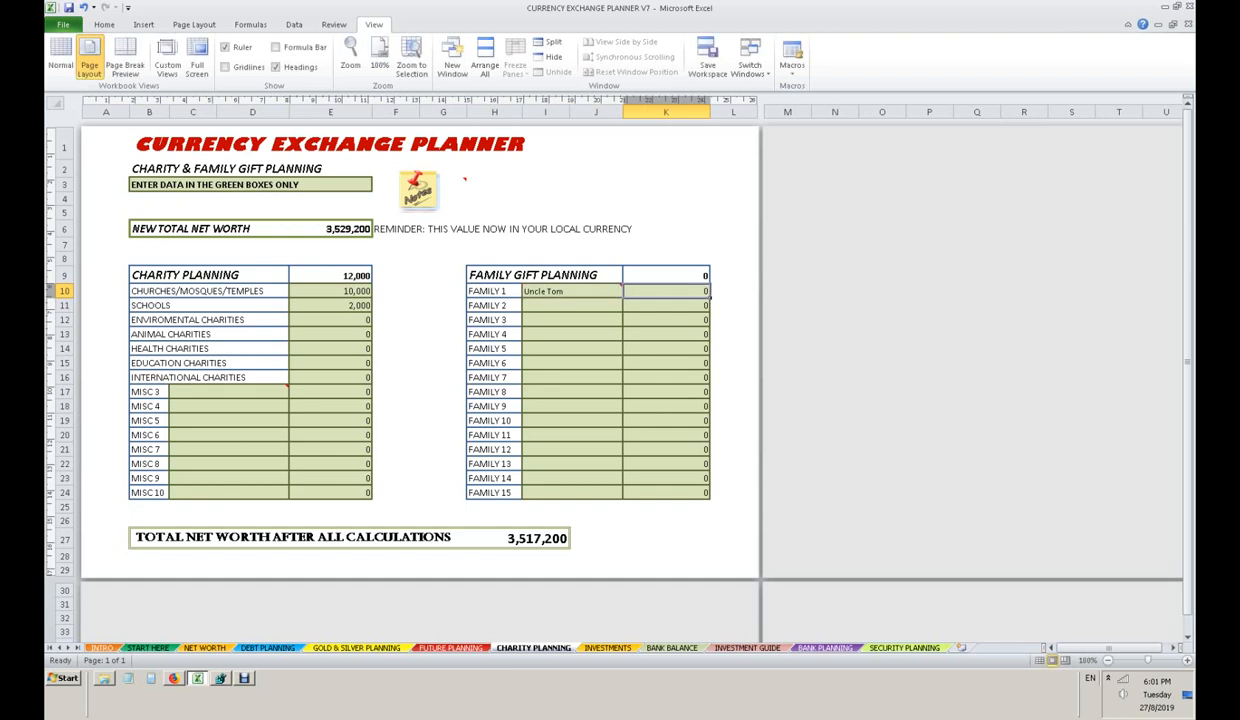
type("5000")
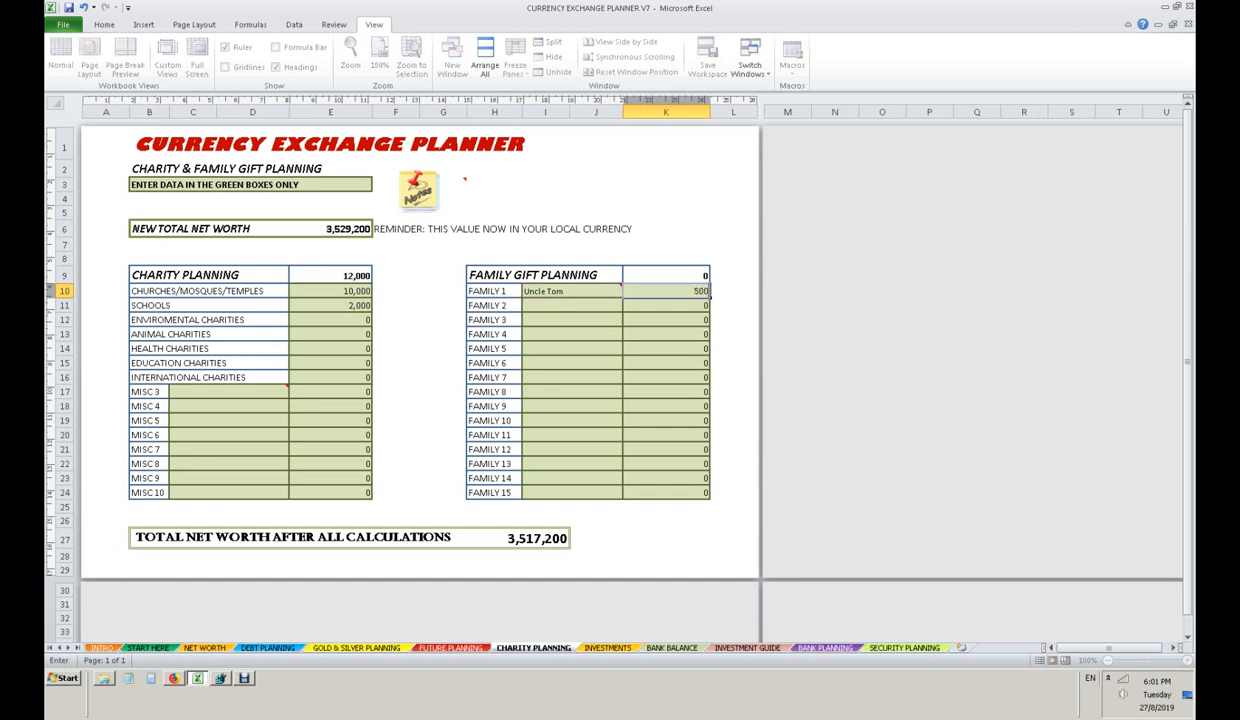
key("Return")
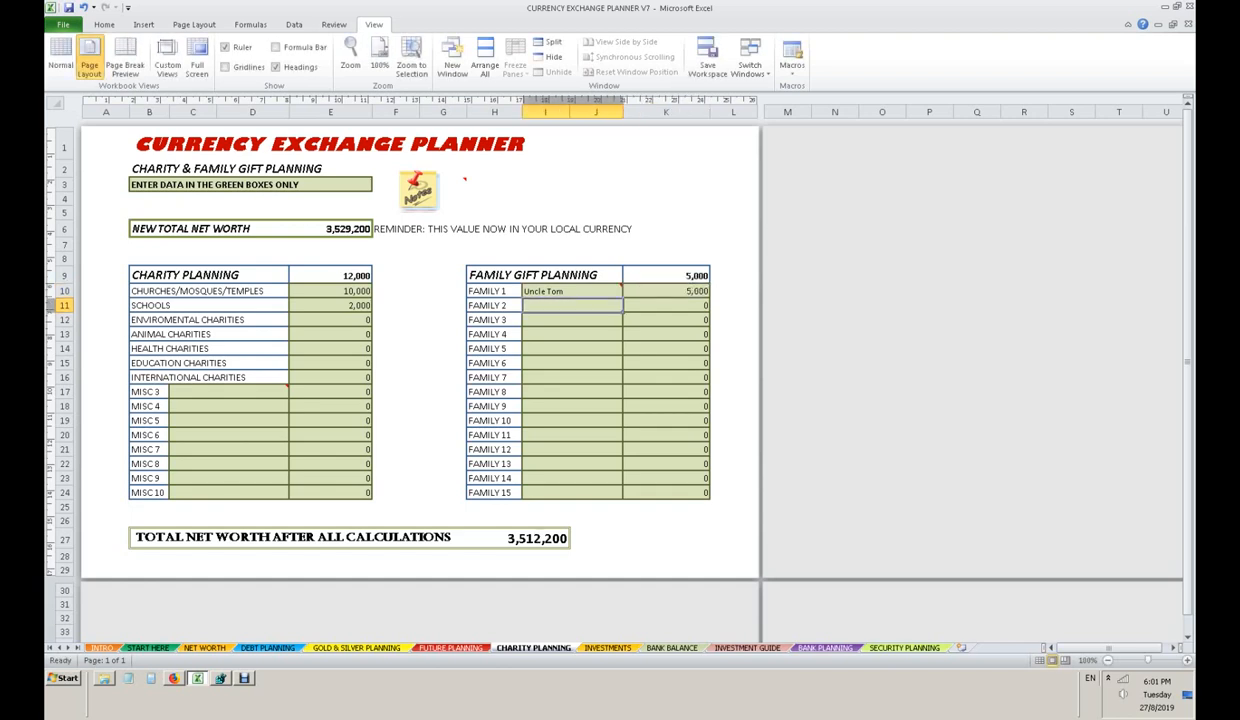
Fill the Family 2 row of Family Gift Planning with the aunt's name and a gift of 8,000.
type("Aunt")
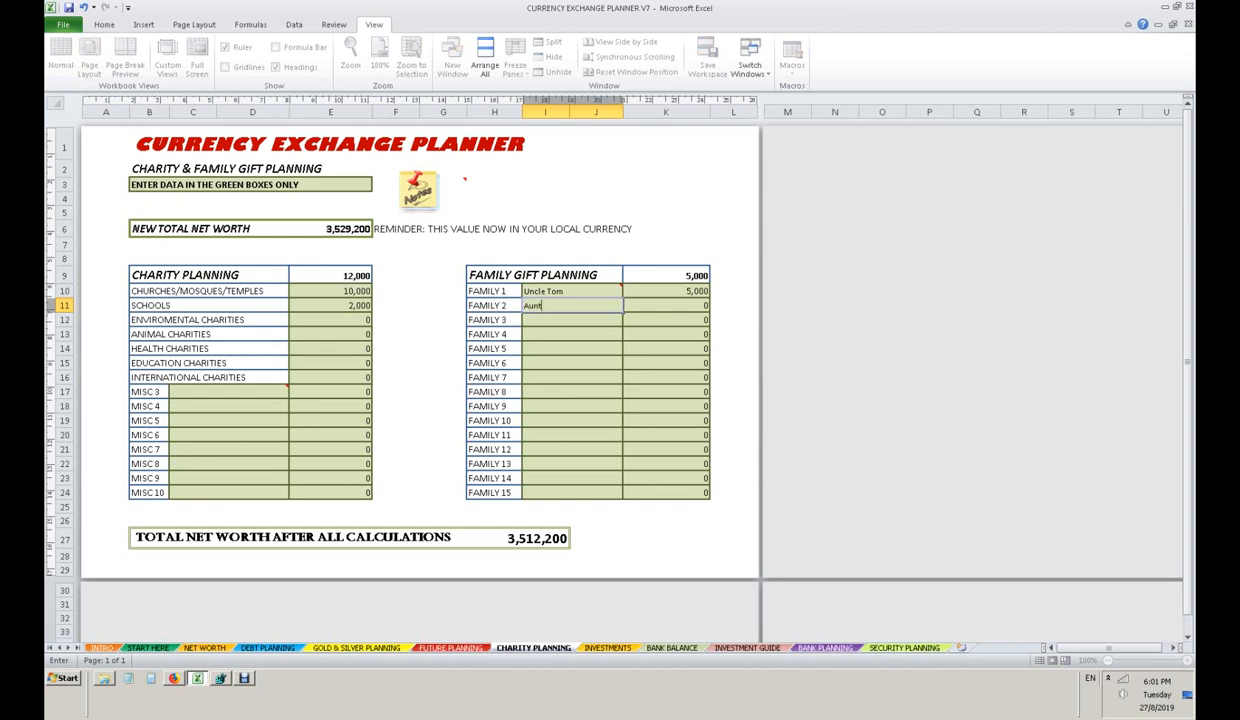
type(" Mary")
key("Tab")
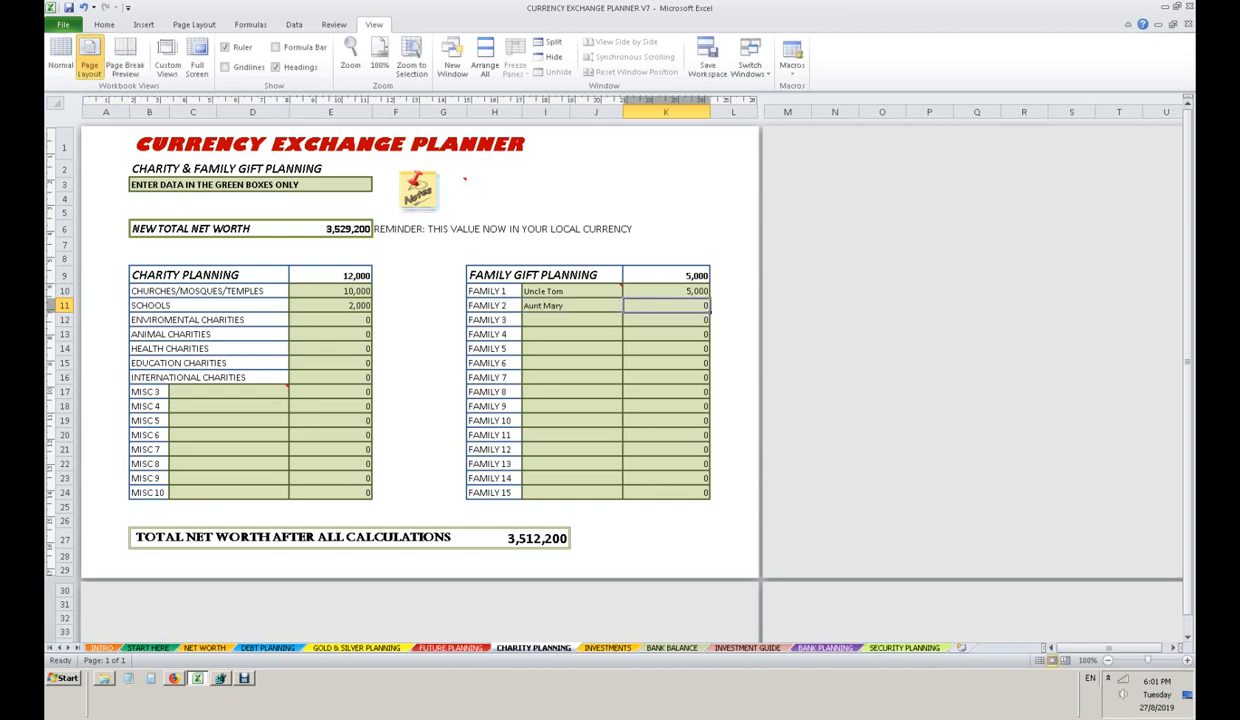
type("8000")
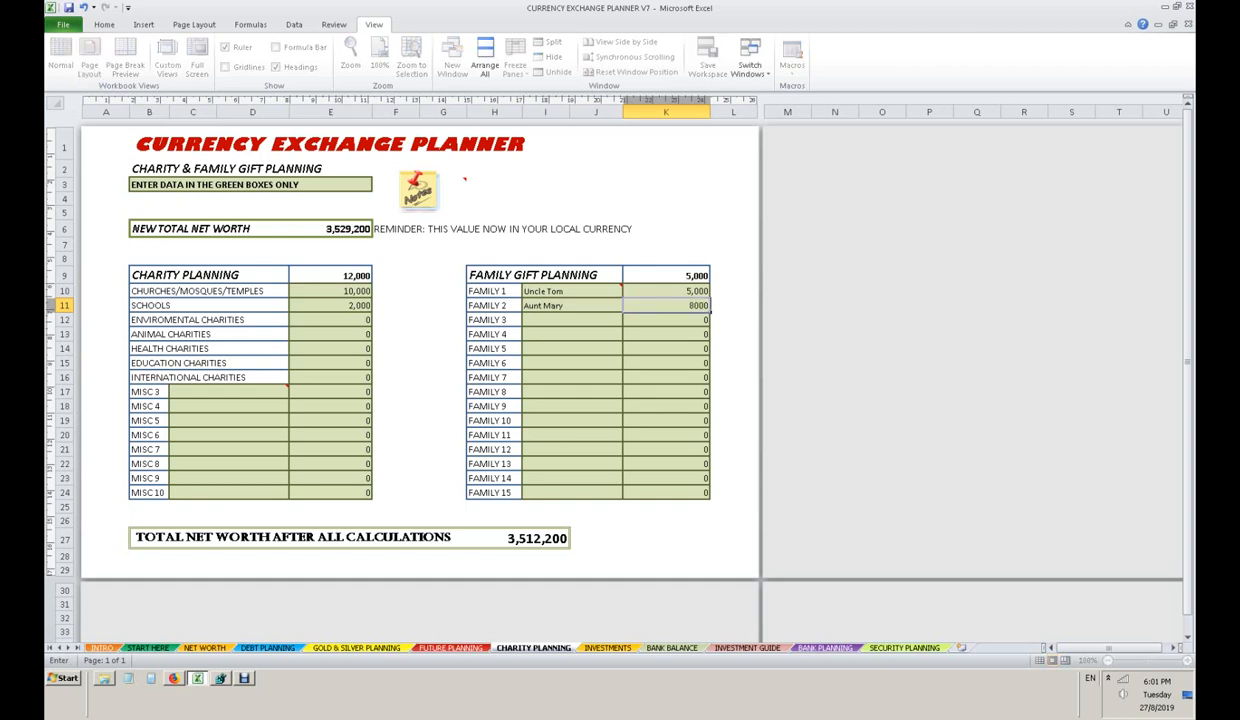
key("Return")
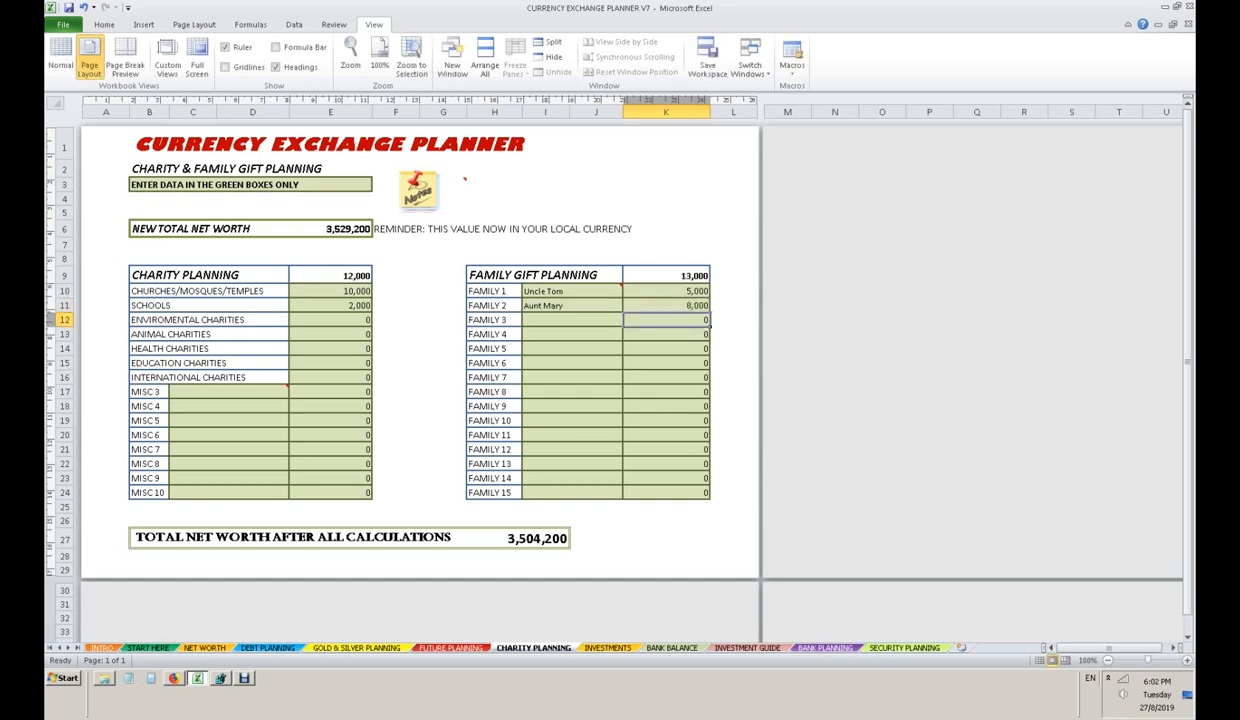
Fill the Family 3 row of Family Gift Planning with "Cousin" and a gift of 1,000.
key("Left")
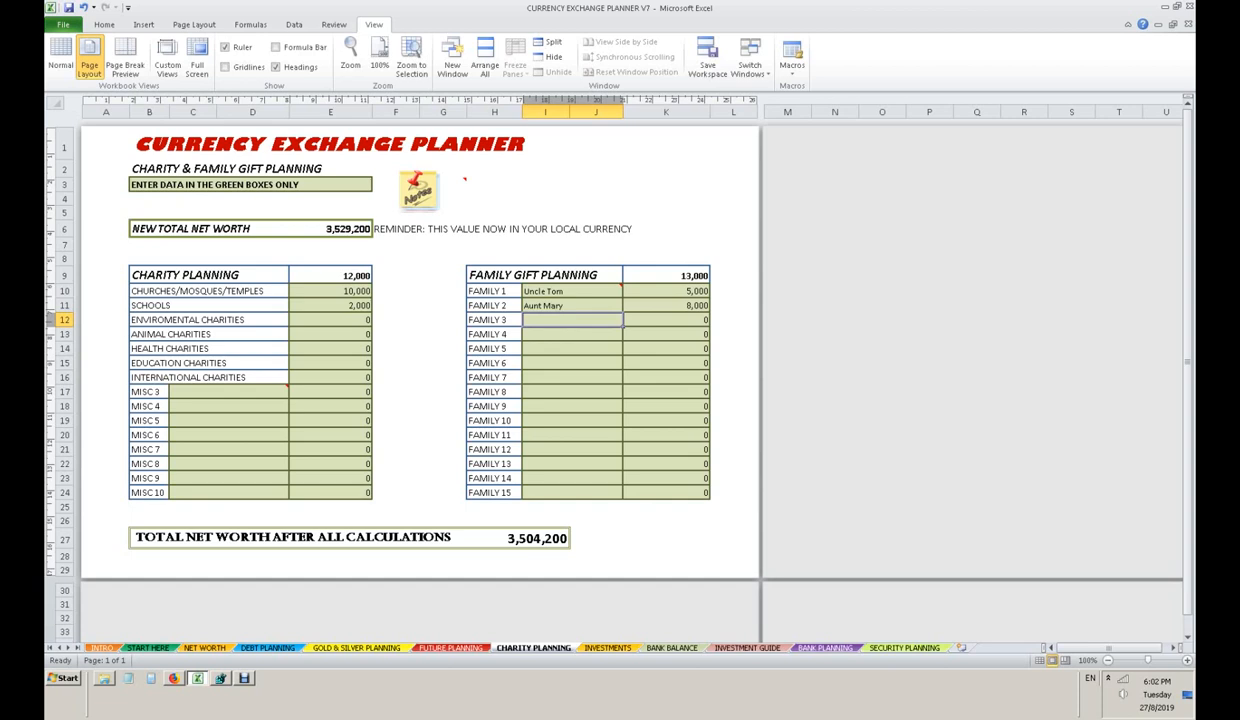
type("Cou")
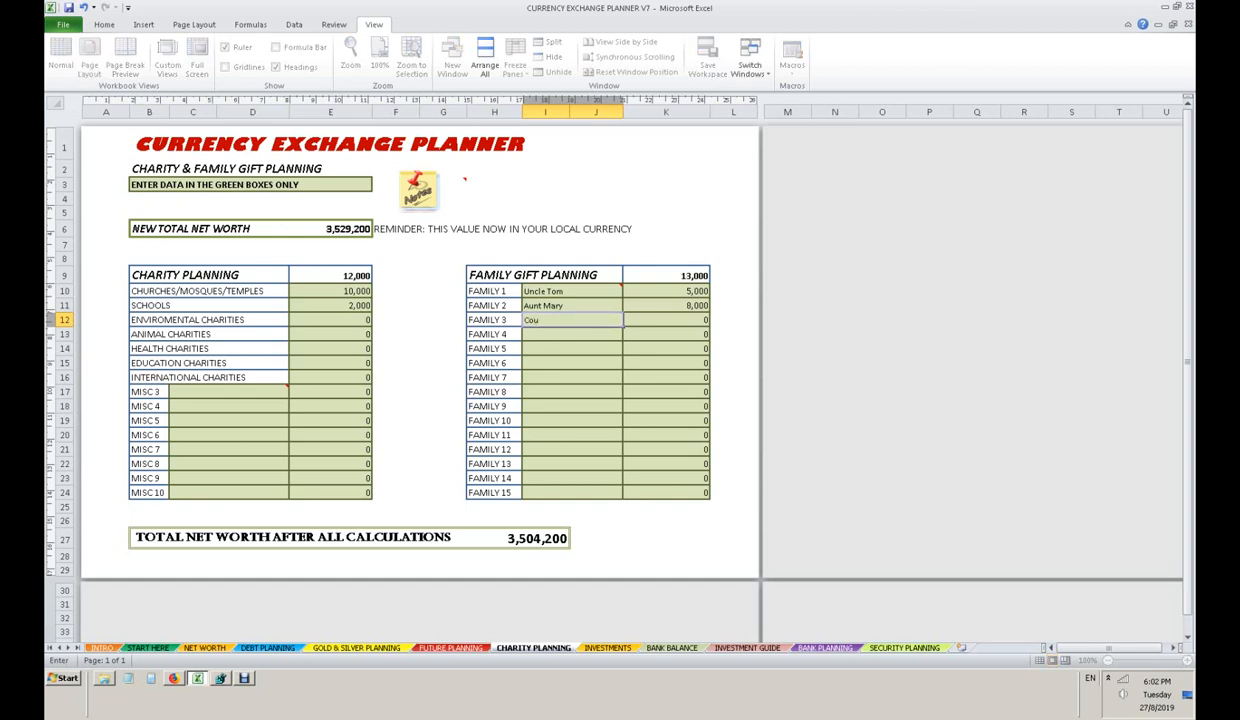
type("sin")
key("Tab")
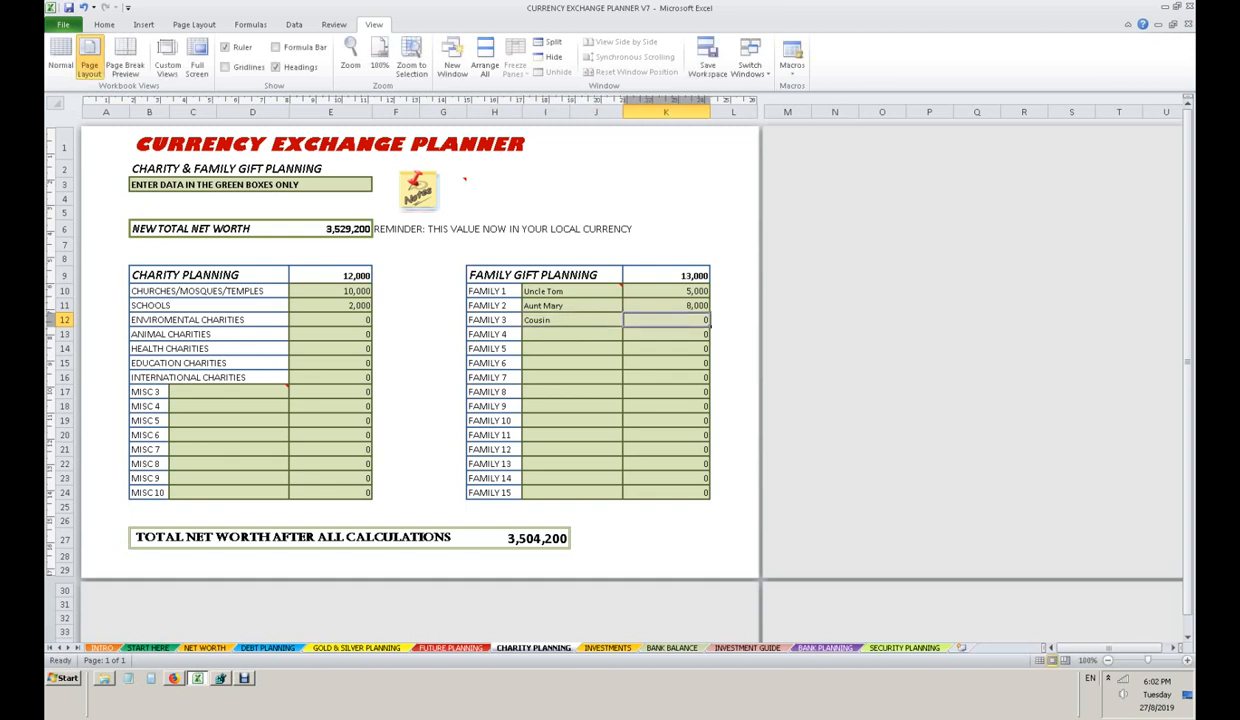
type("1000")
key("Return")
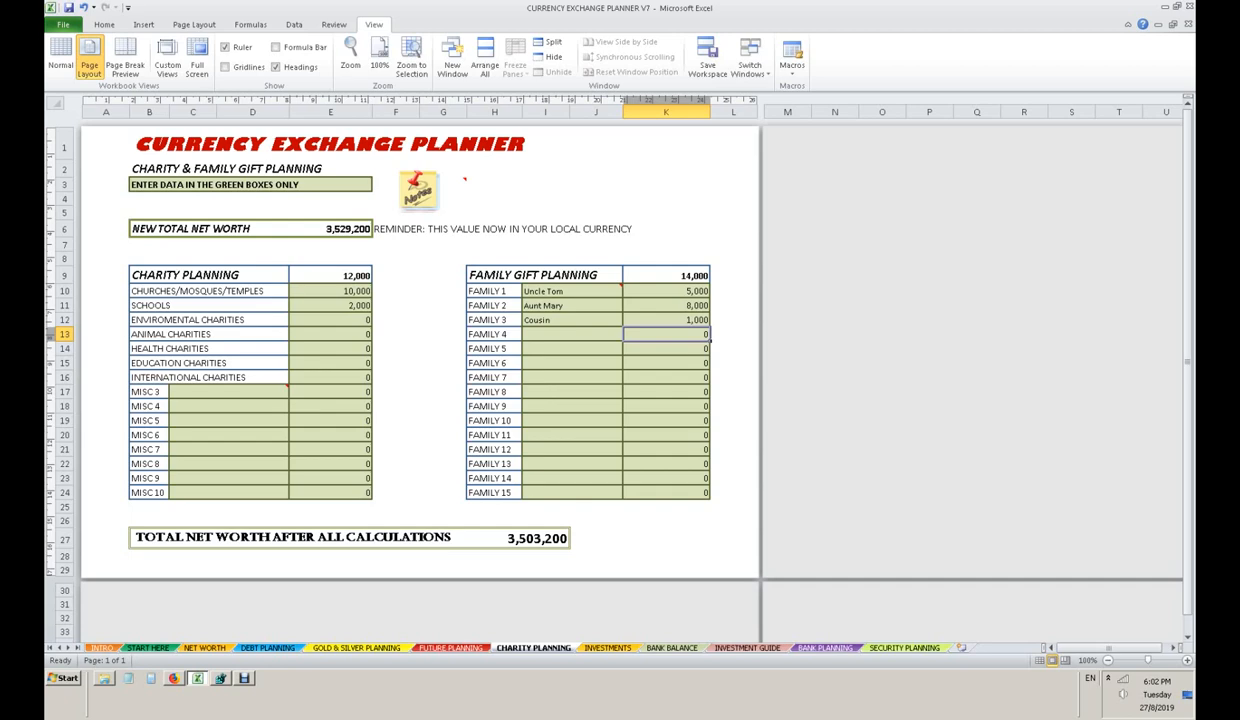
On the Investments sheet, set the investing percentage of net worth to 20%.
key("alt+Tab")
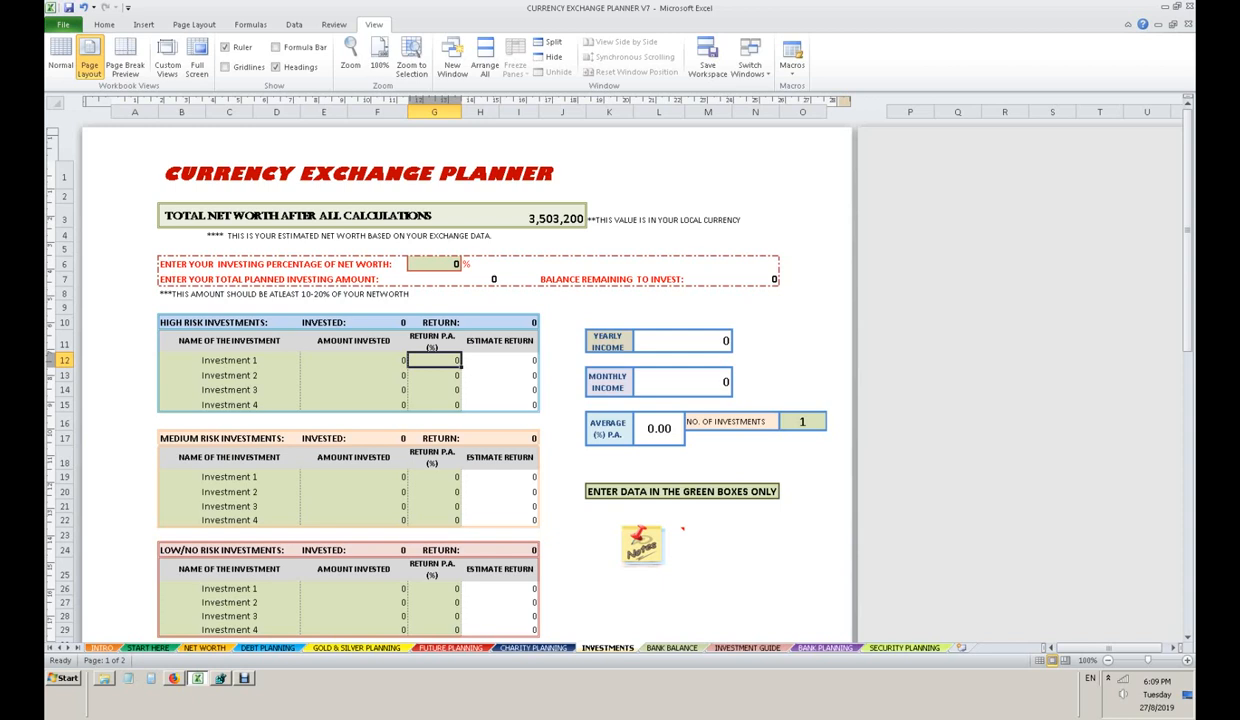
left_click(434, 264)
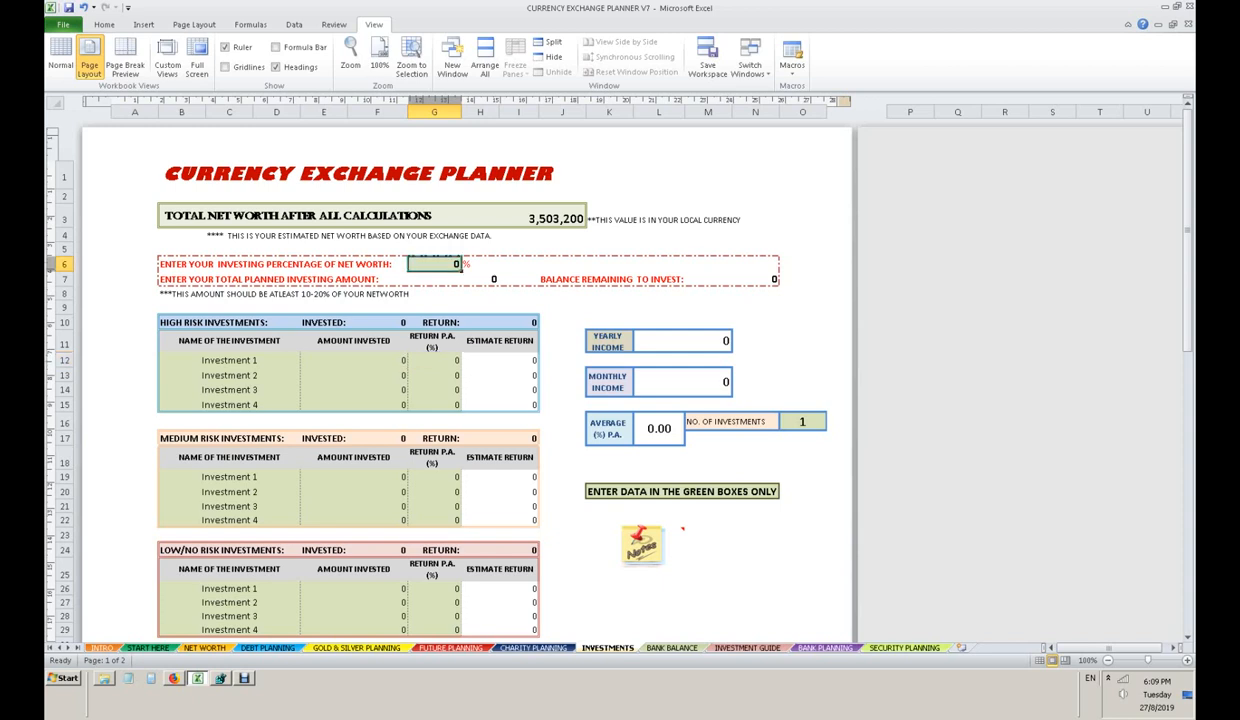
type("20")
key("Return")
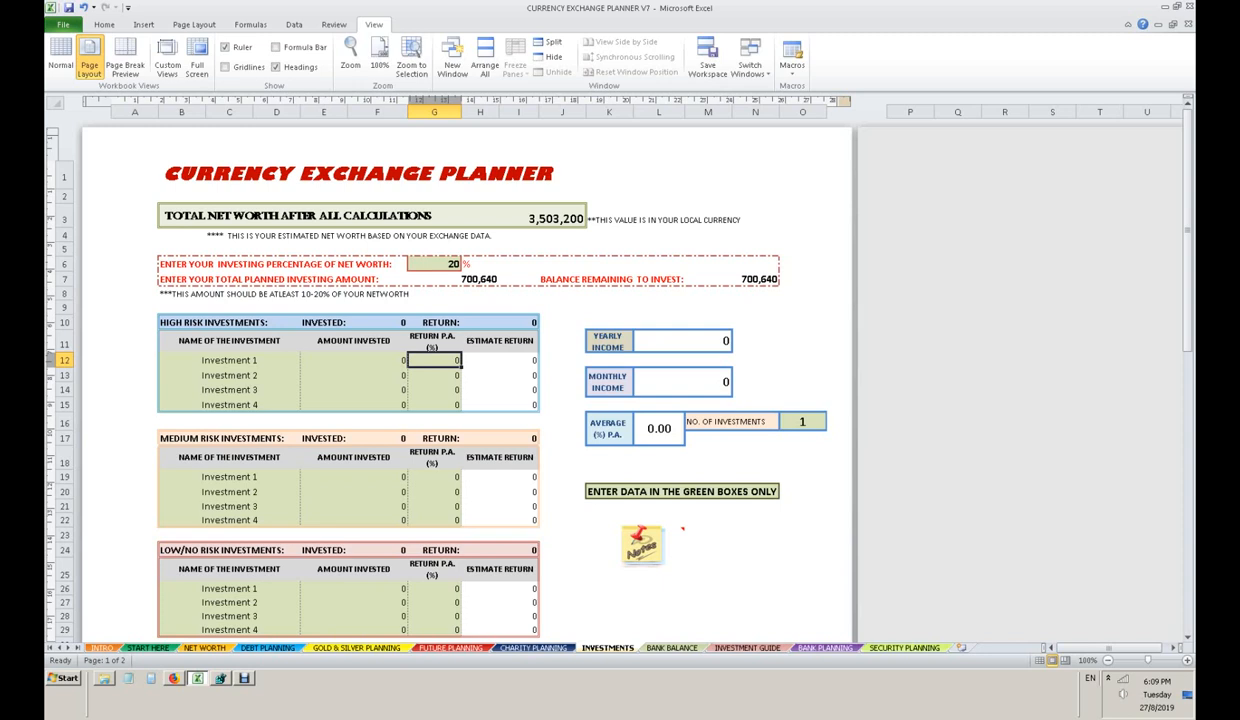
Fill Investment 1 under High Risk Investments with 300,000 invested and a 10% annual return.
left_click(354, 360)
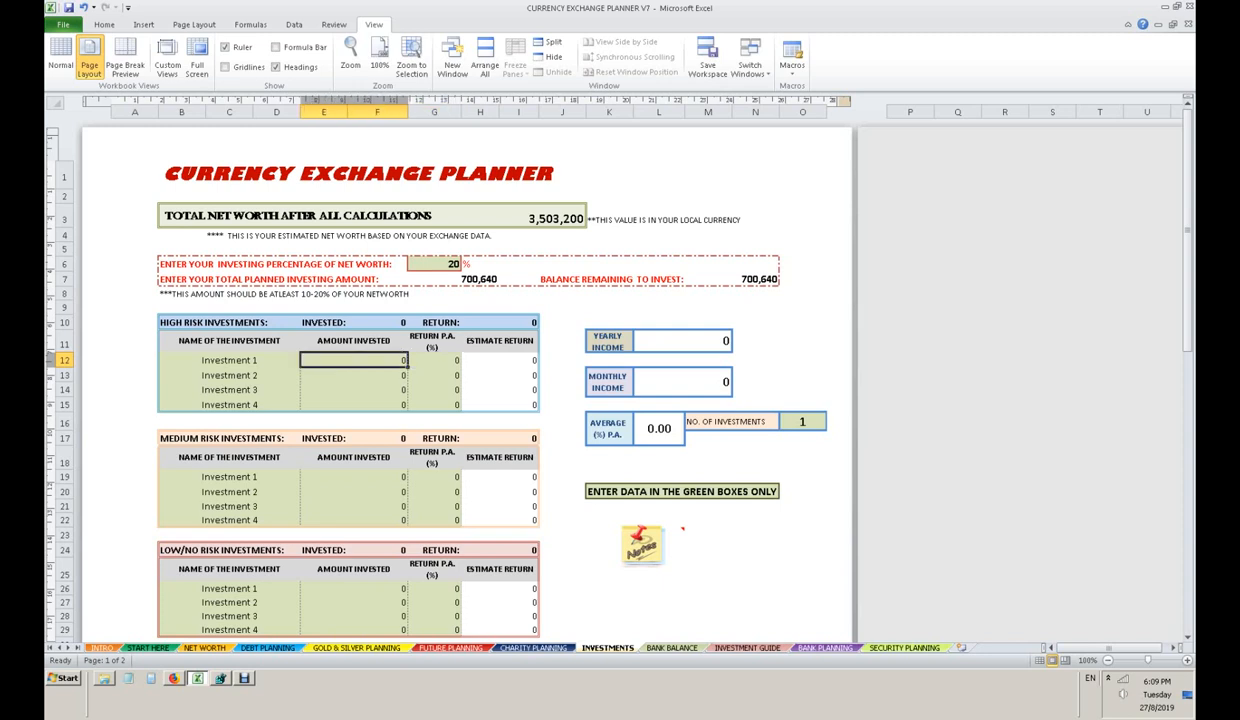
type("300000")
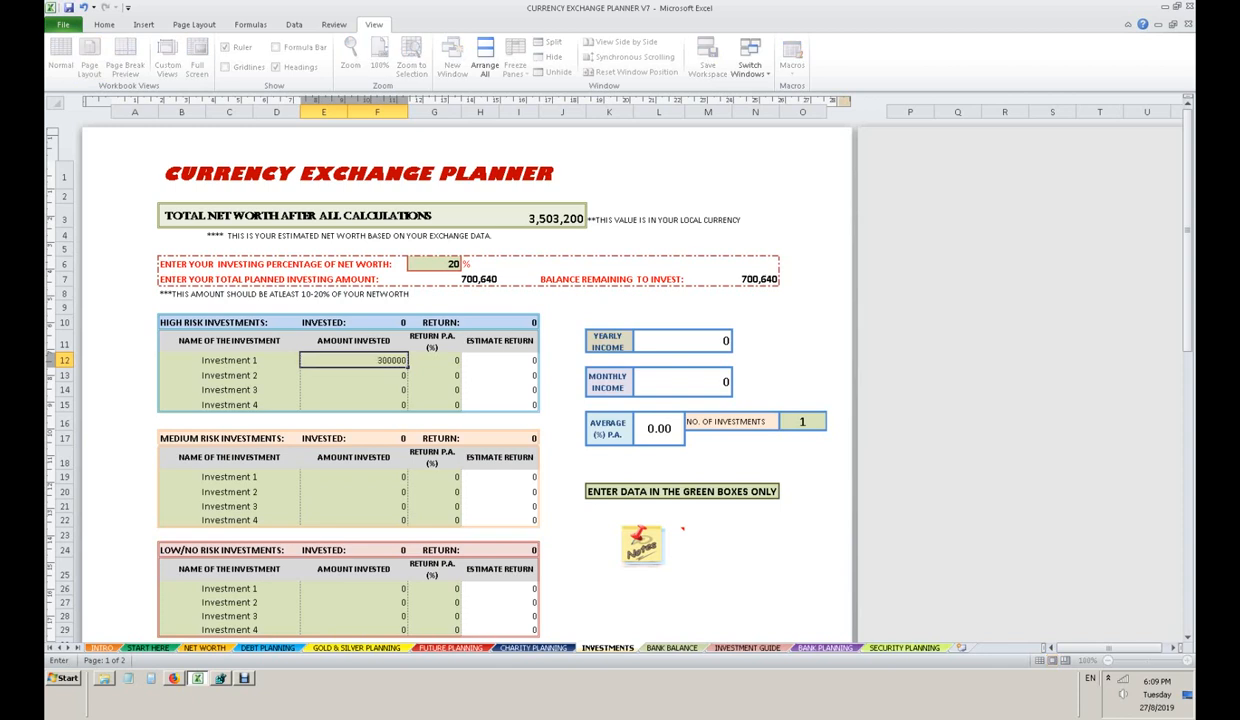
key("Tab")
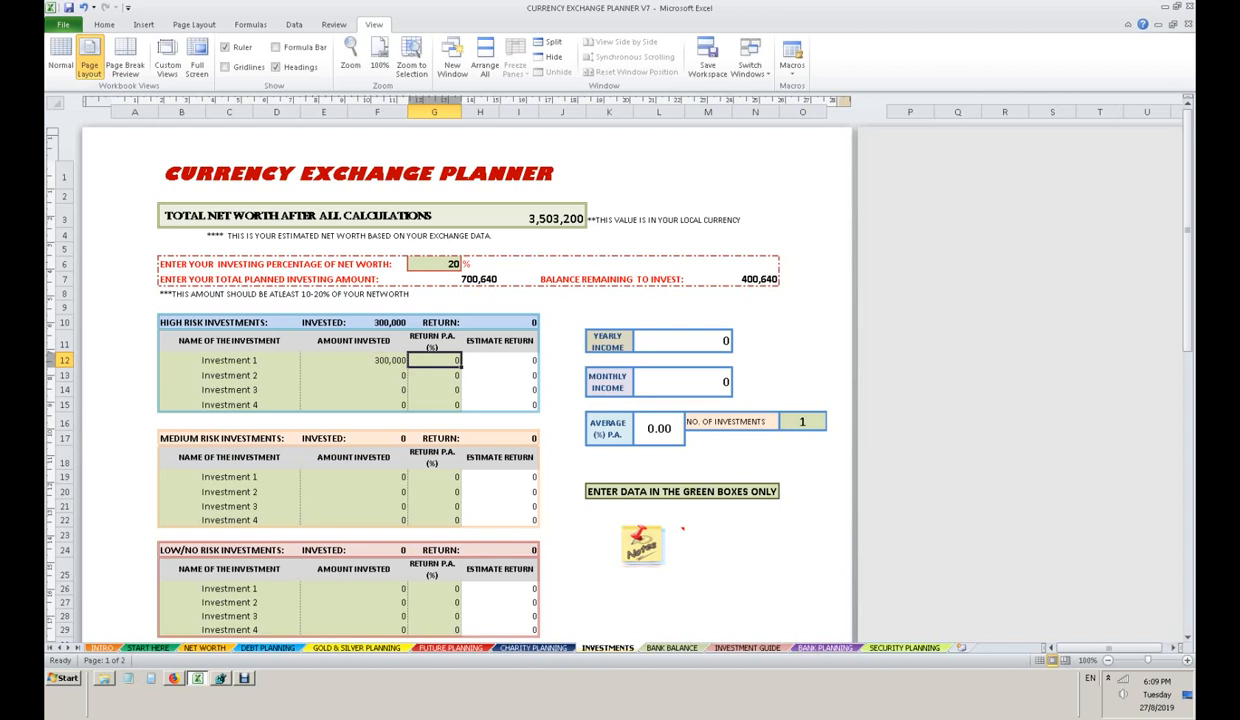
type("11")
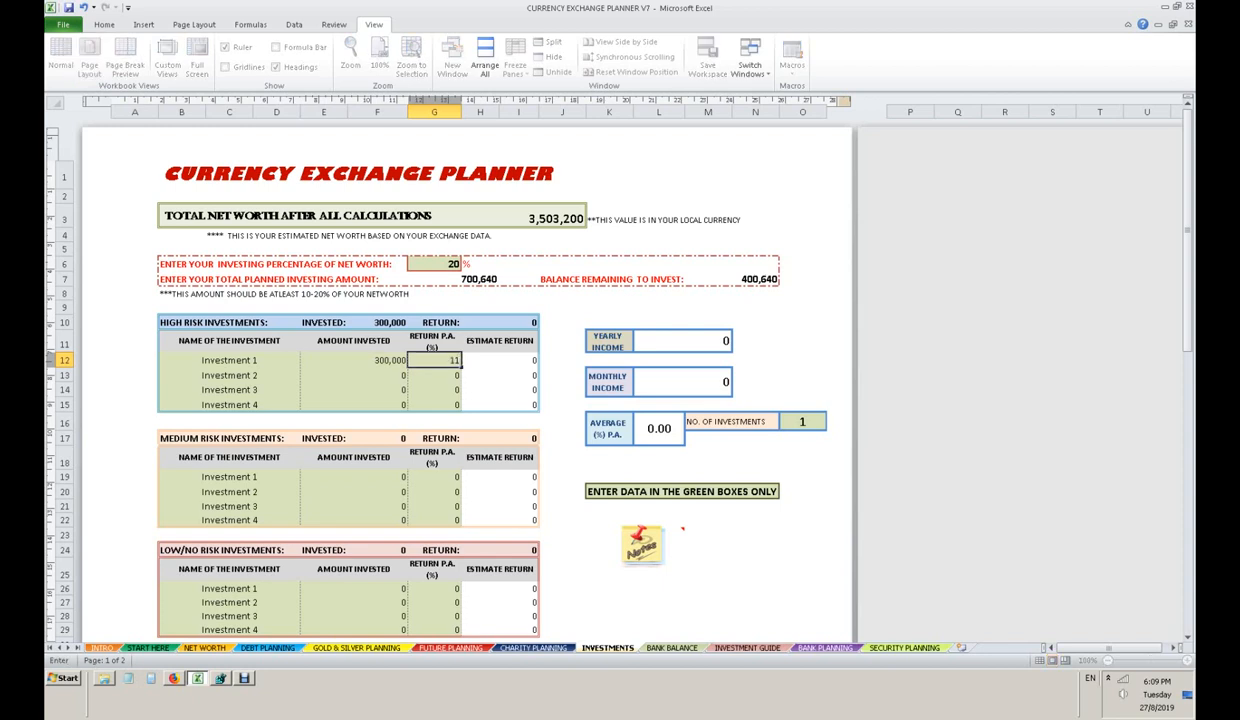
type("0")
key("Return")
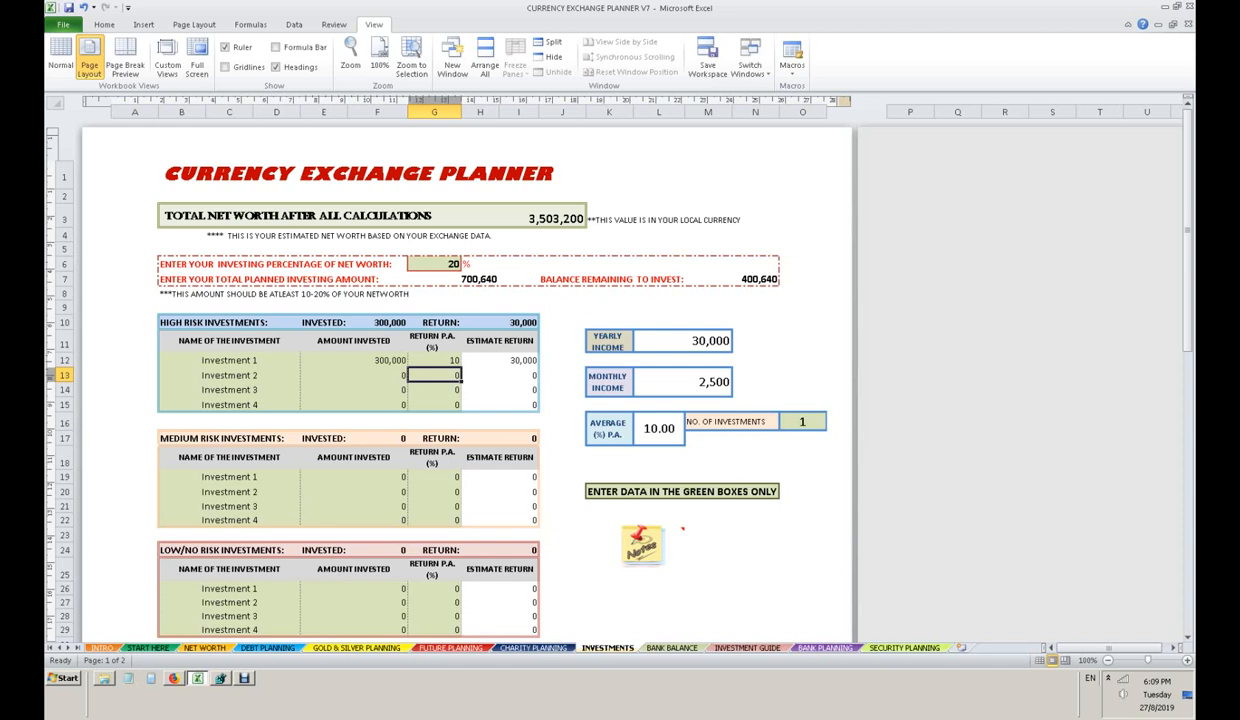
Fill Investment 1 under Medium Risk Investments with an 8% annual return and 200,000 invested.
left_click(354, 477)
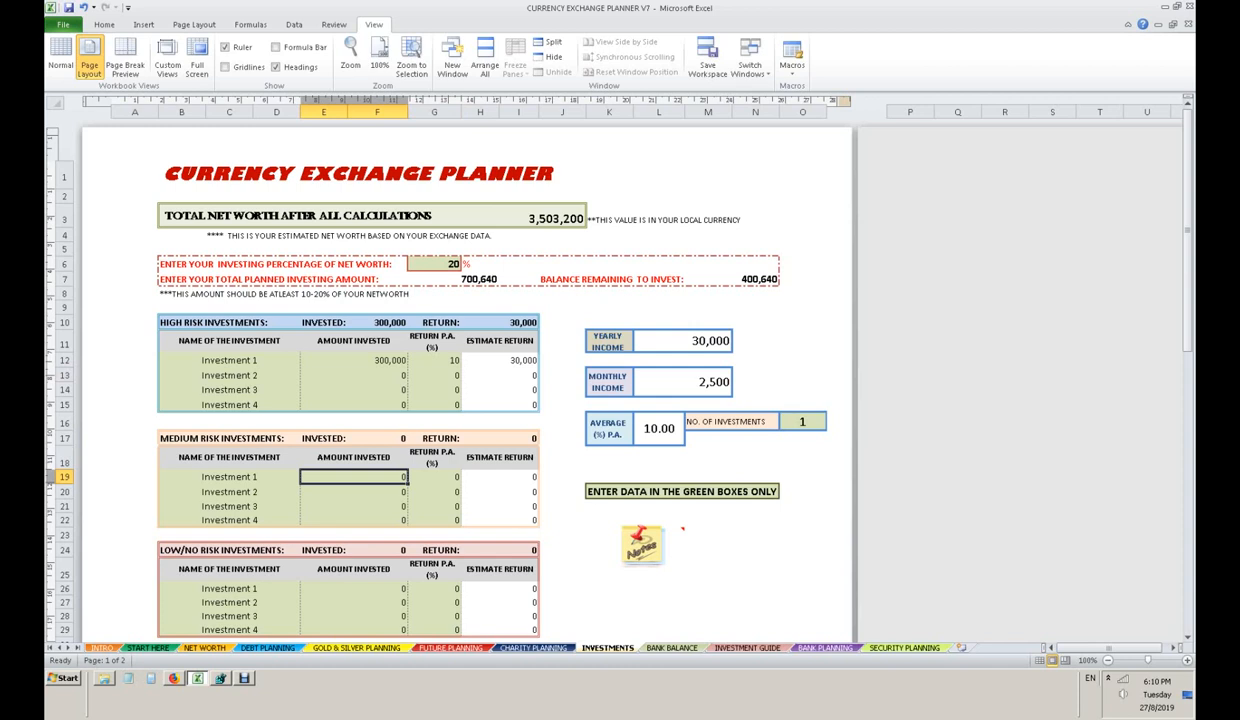
left_click(434, 477)
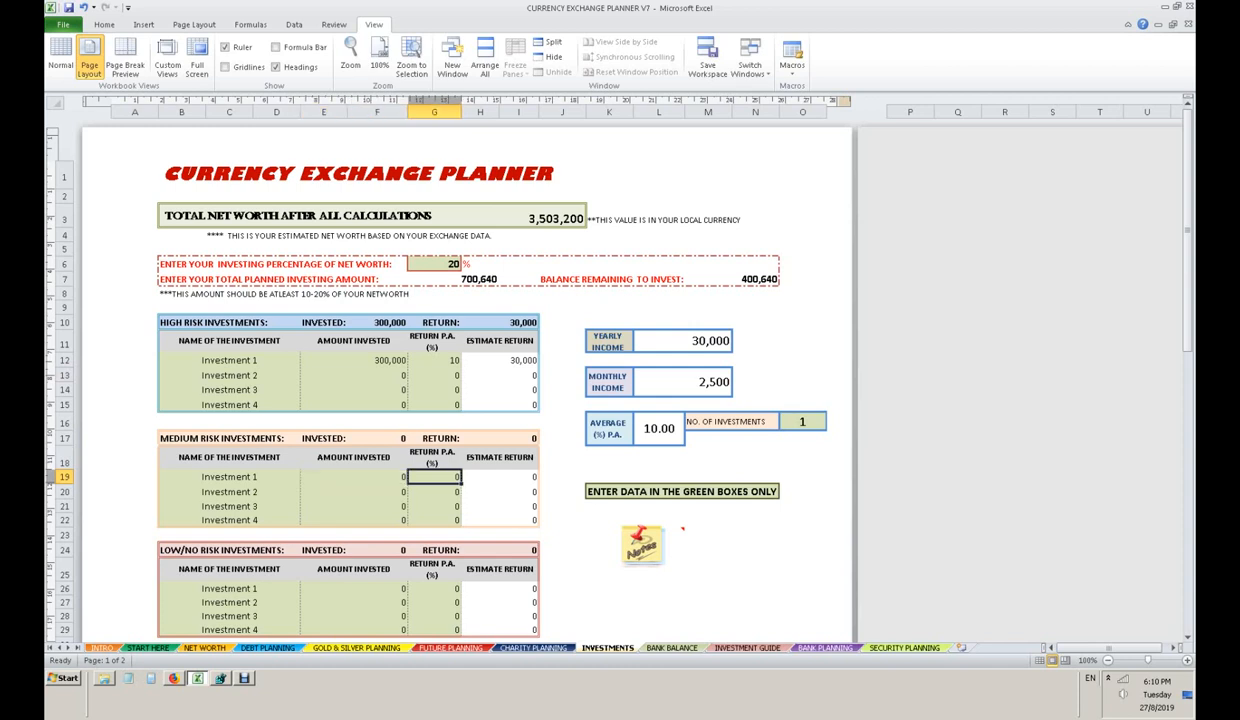
type("8")
left_click(354, 477)
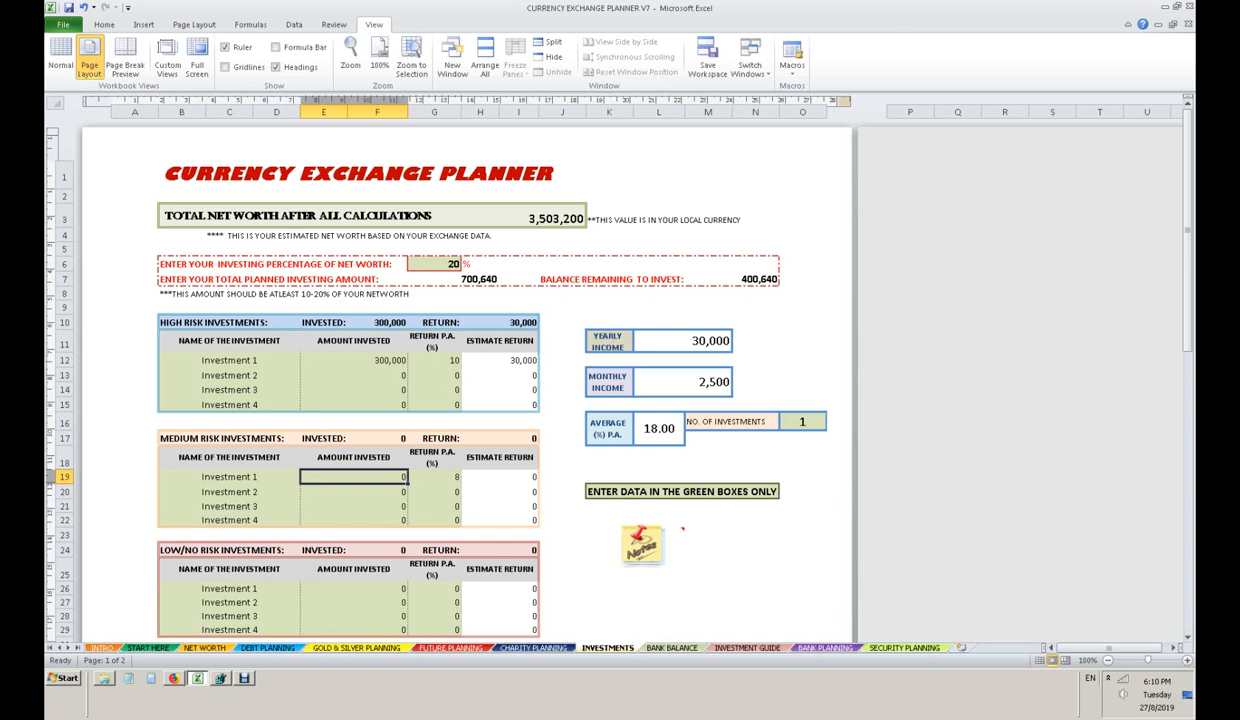
type("20000")
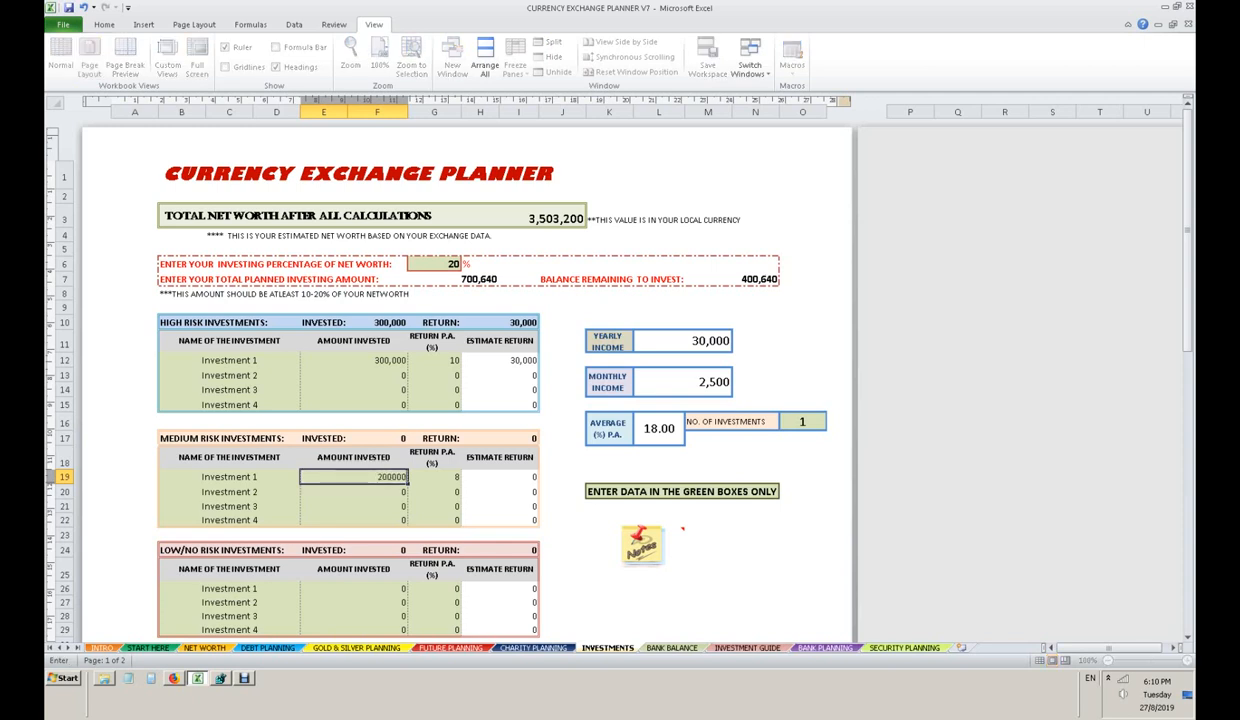
key("Return")
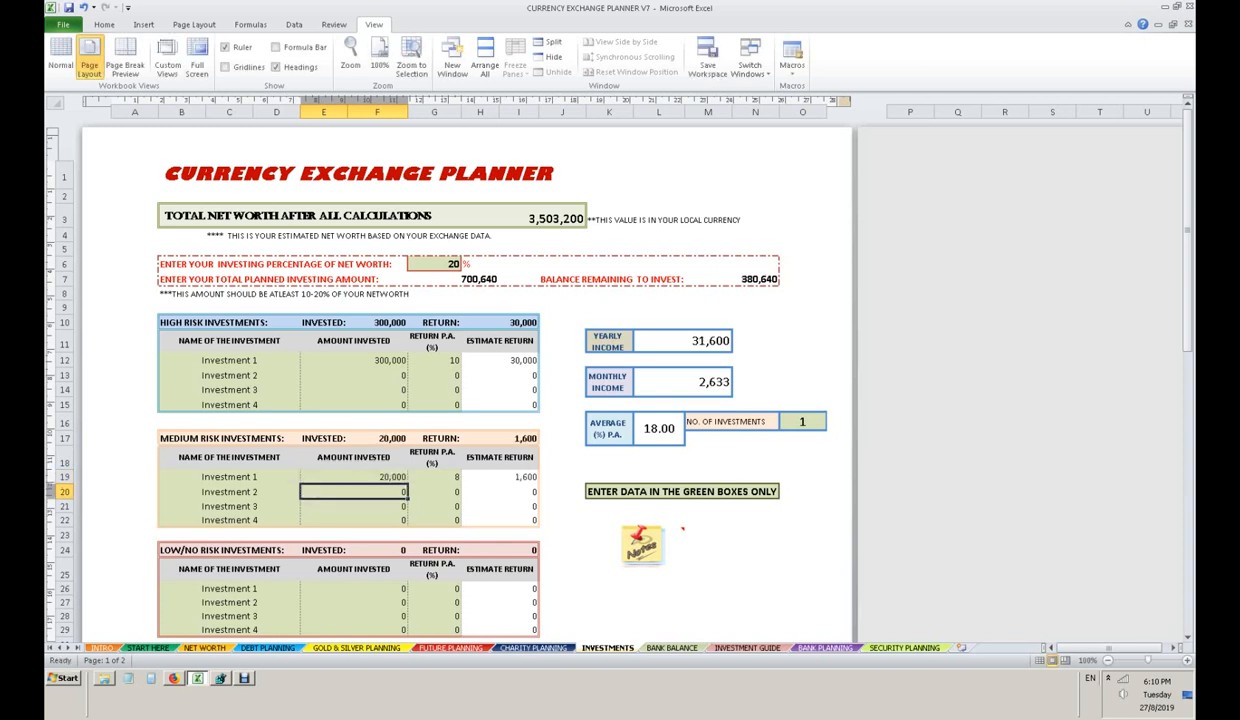
left_click(354, 477)
type("20")
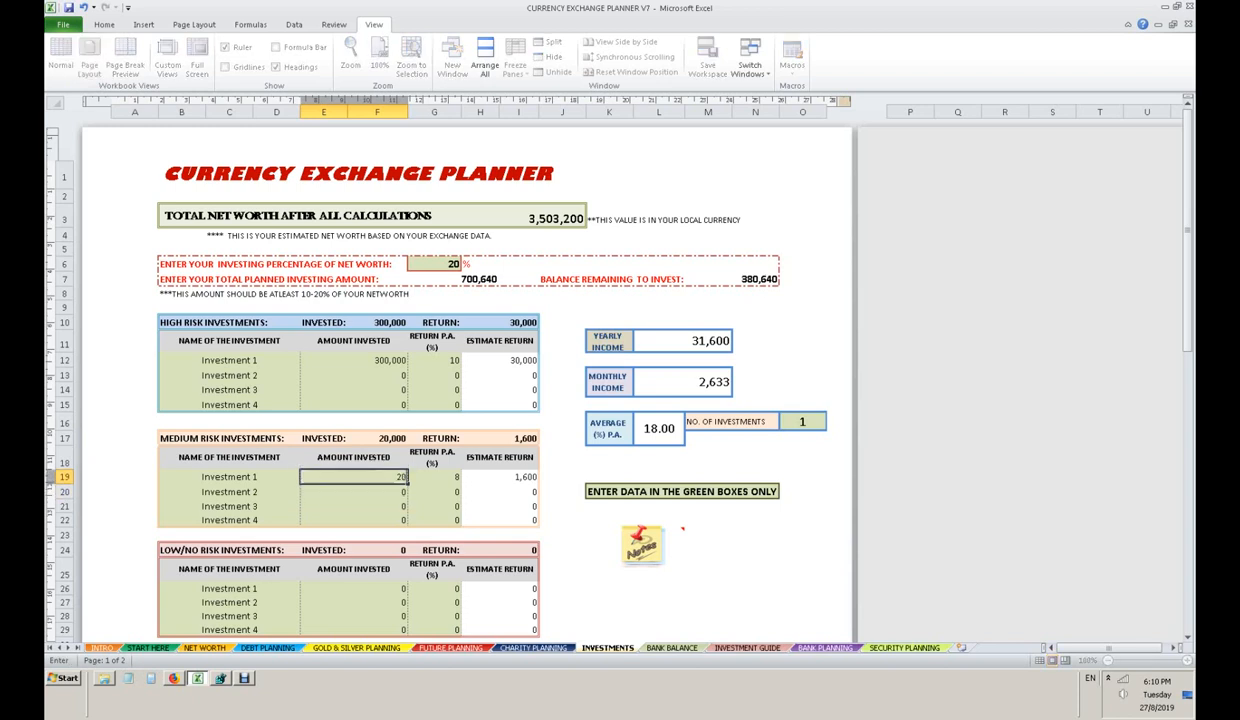
type("0,000")
key("Return")
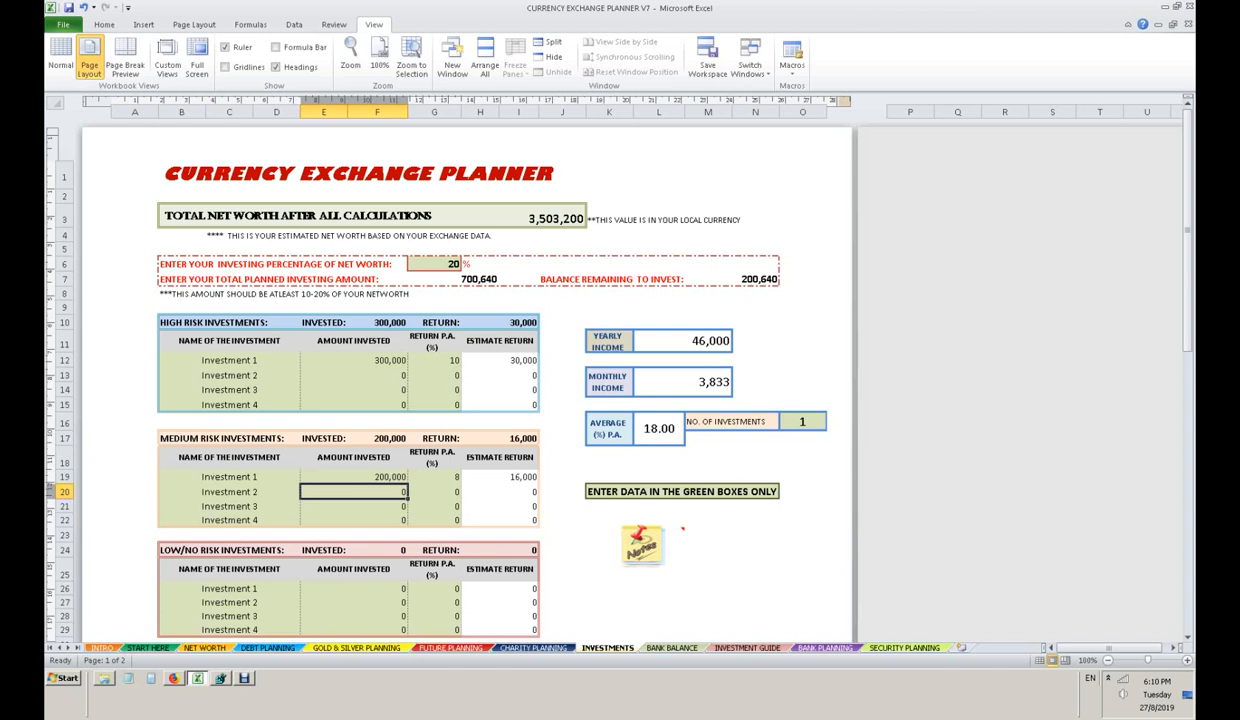
Fill Investment 1 under Low/No Risk Investments with 200,640 invested and a 5% annual return.
left_click(354, 589)
type("2")
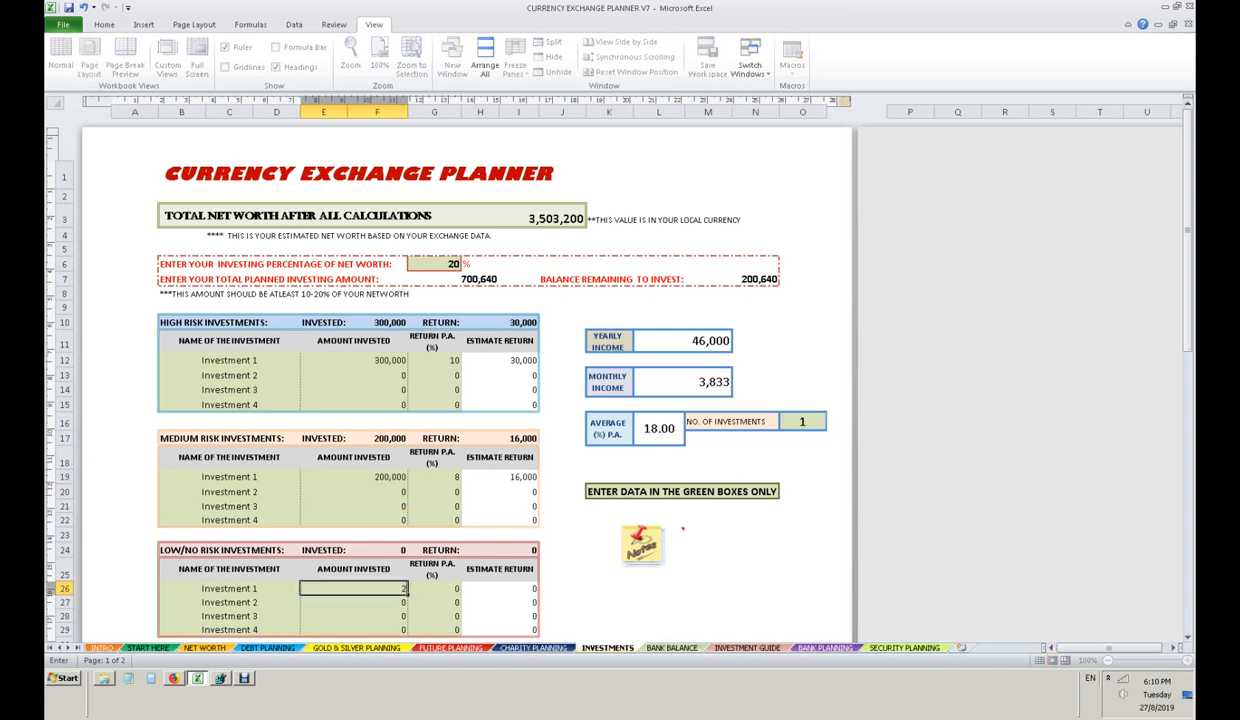
type("00640")
key("Tab")
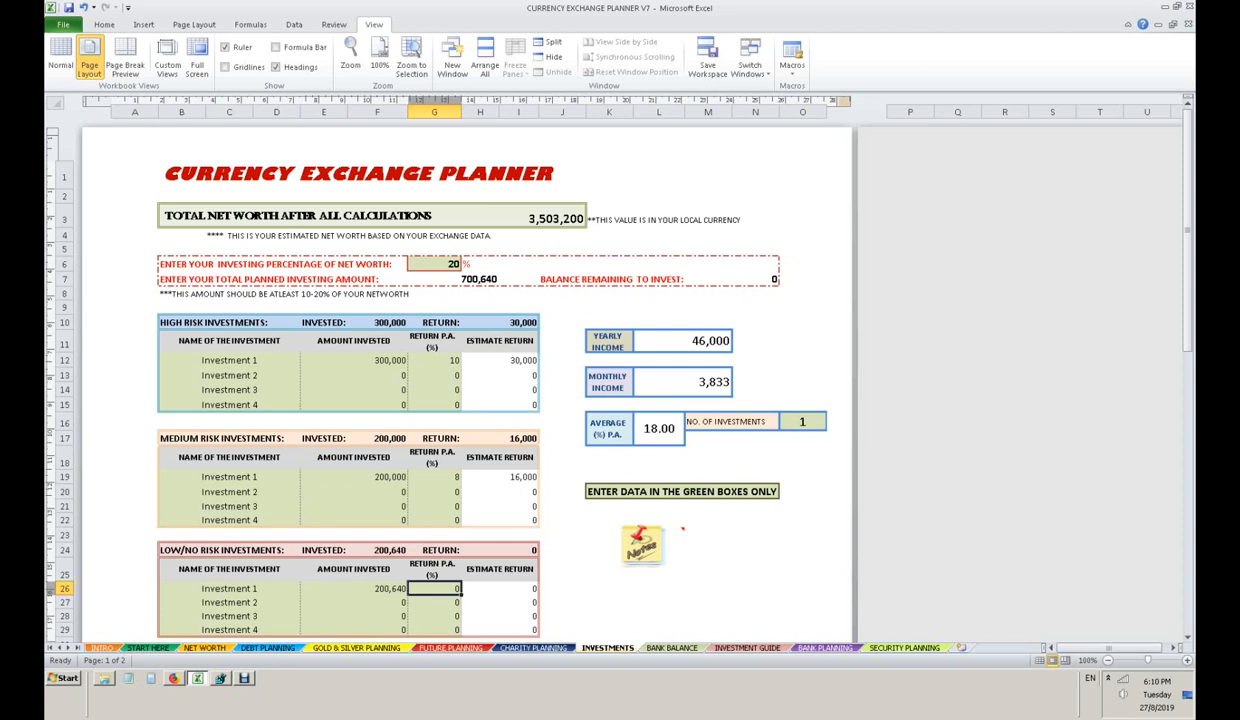
type("5")
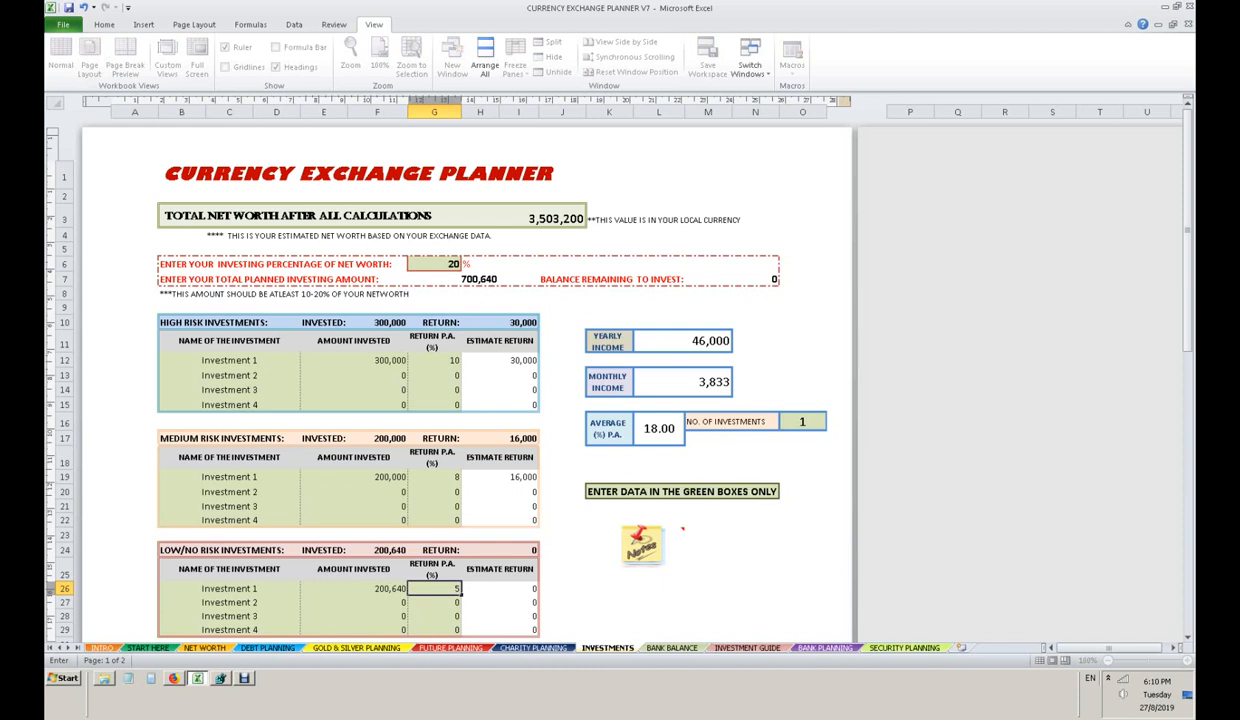
key("Return")
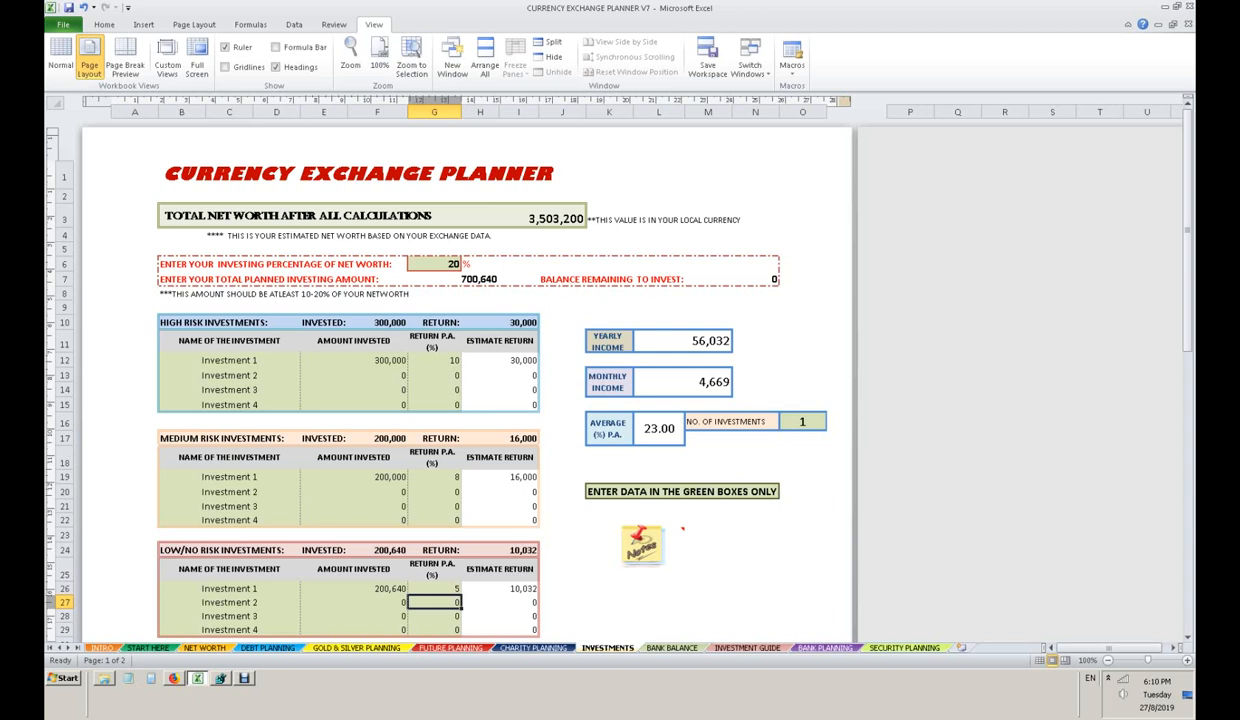
Set the number of investments used for the average annual percentage to 3.
left_click(803, 422)
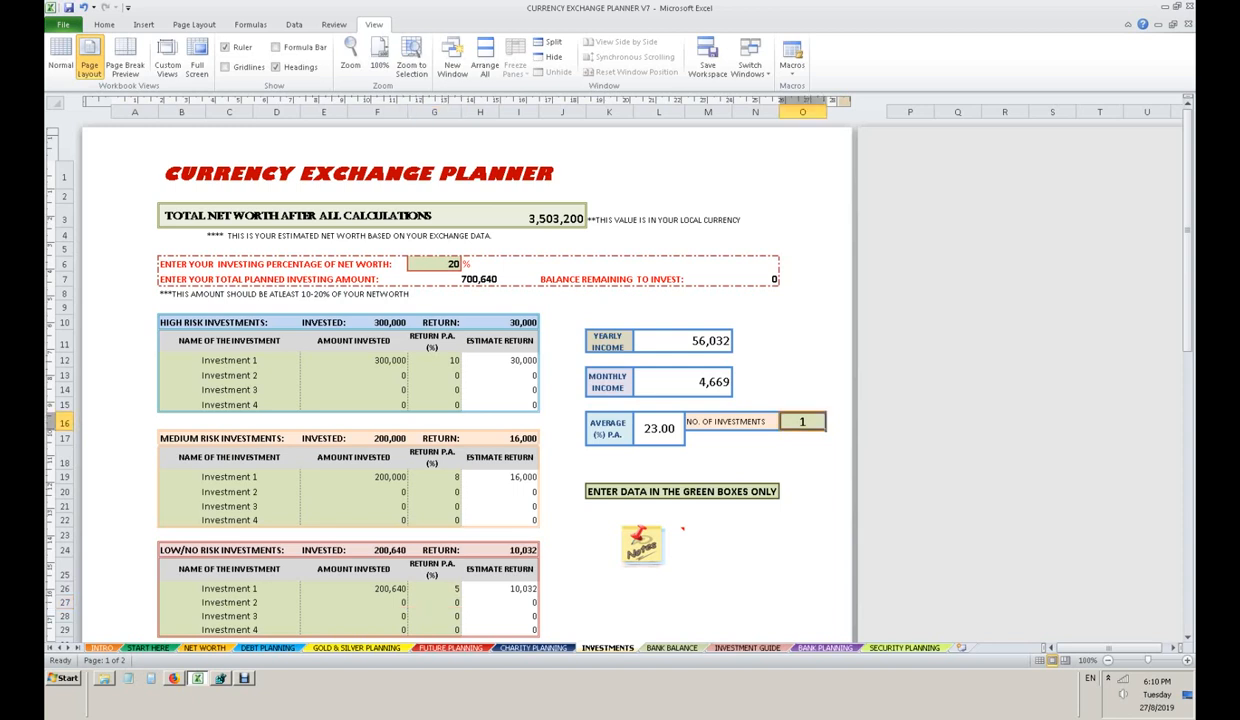
type("3")
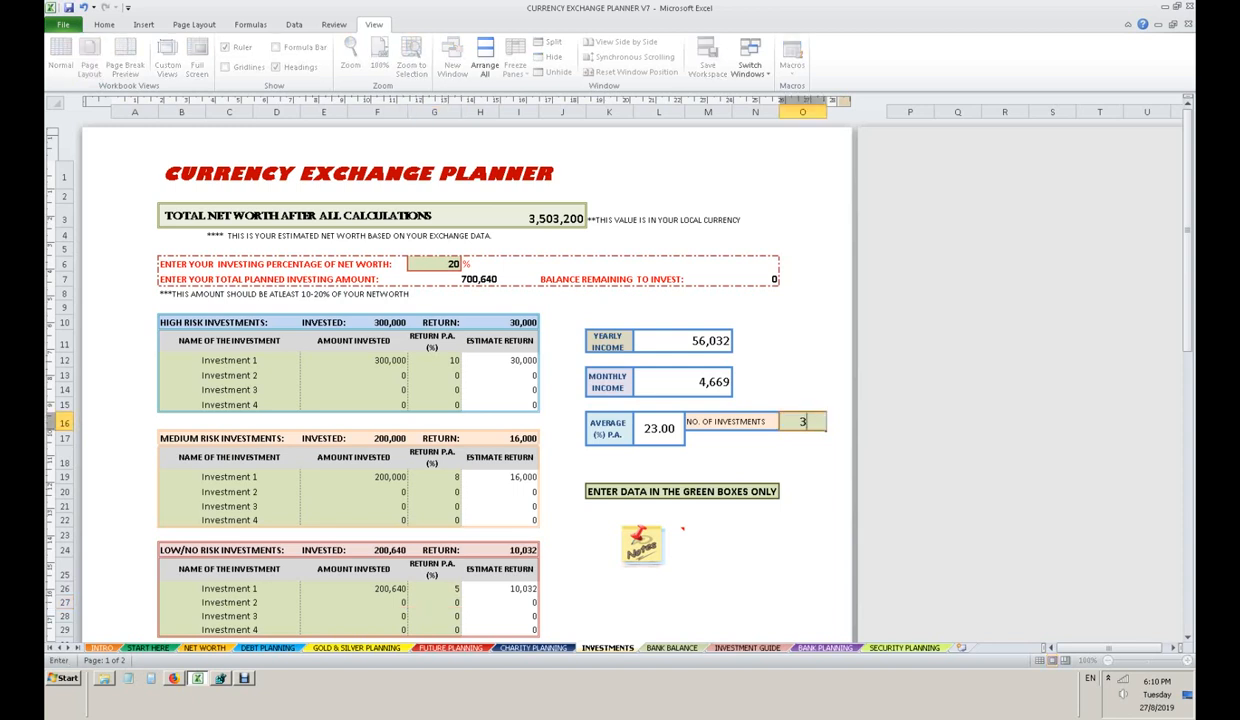
key("Return")
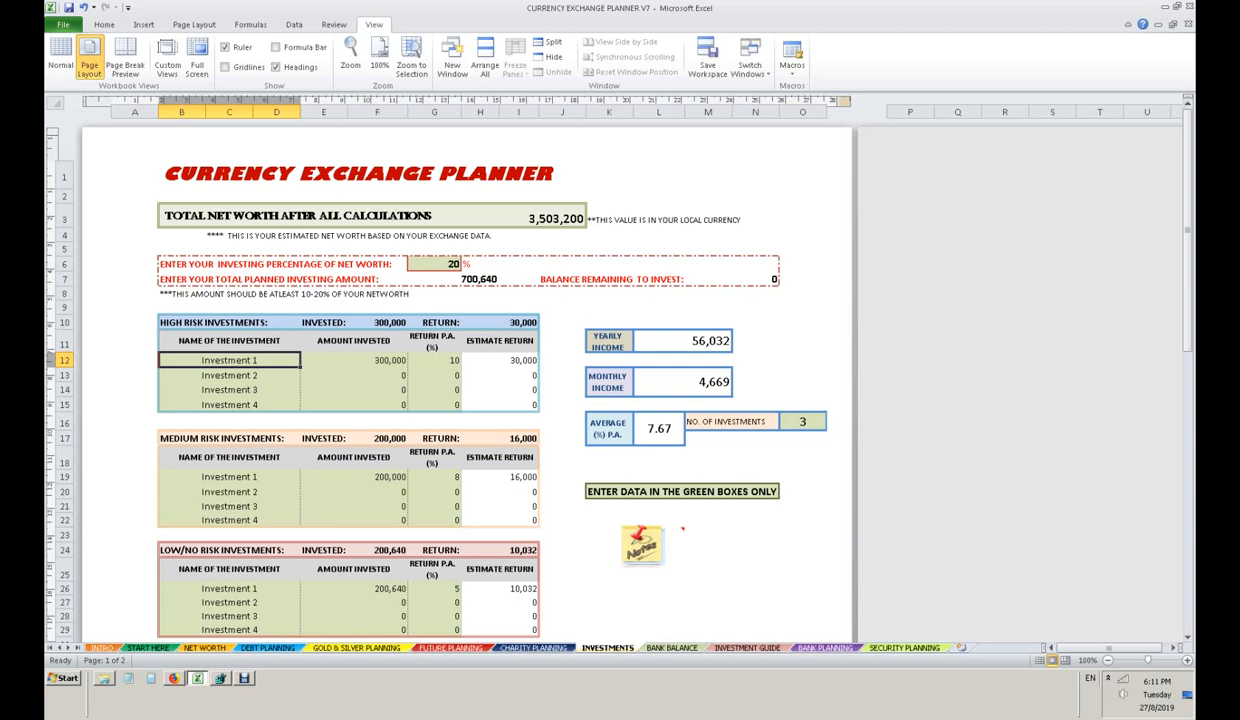
Set the investing percentage of net worth to 30%.
left_click(434, 264)
type("30")
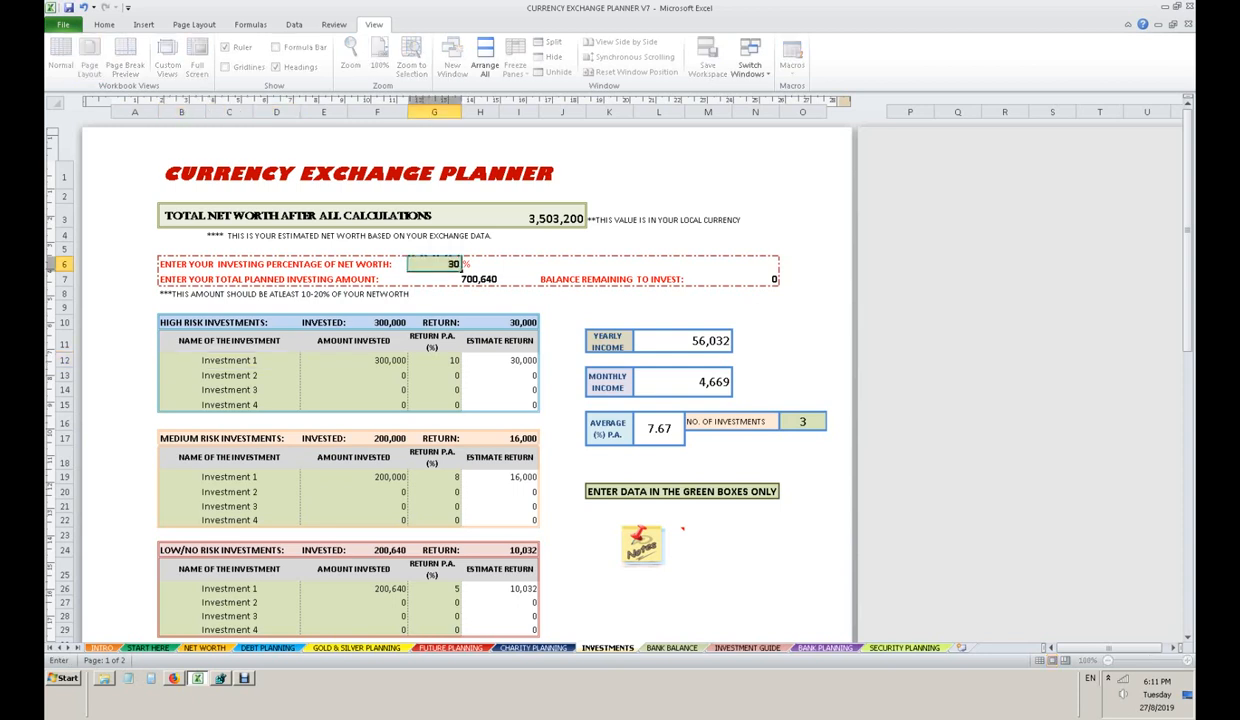
key("Return")
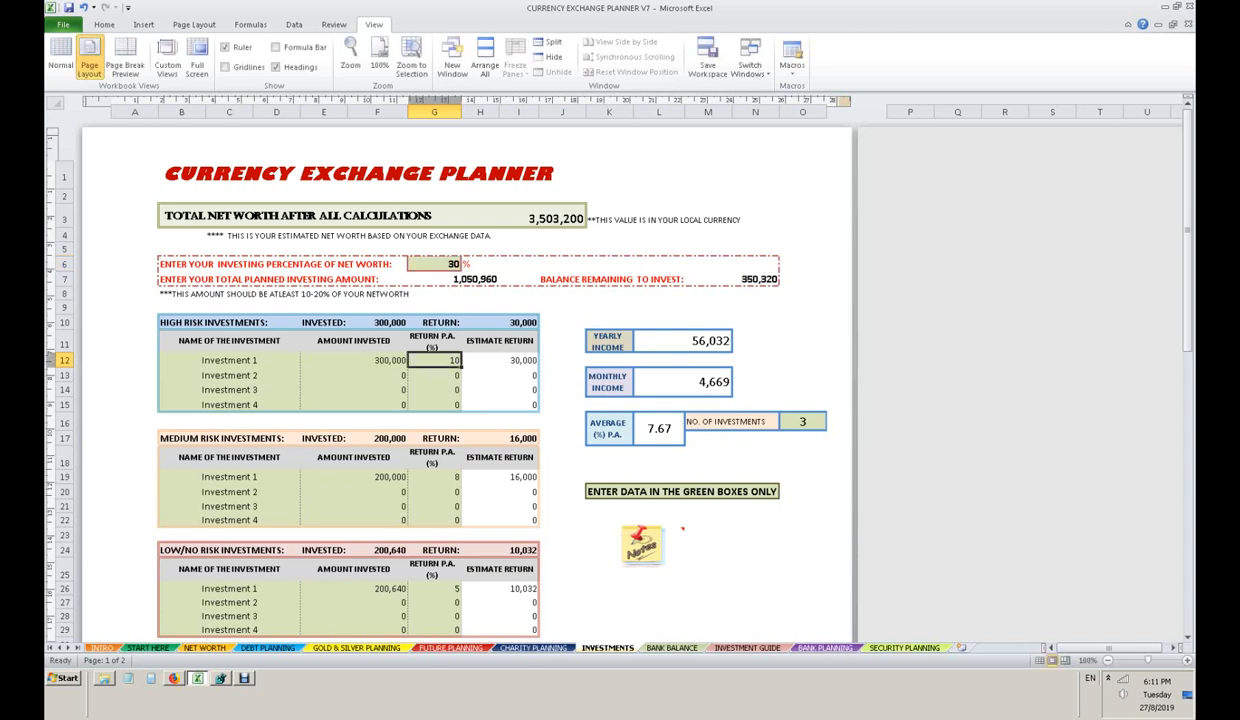
Fill Investment 2 under High Risk Investments with 150,000 invested and a 10% annual return.
left_click(354, 375)
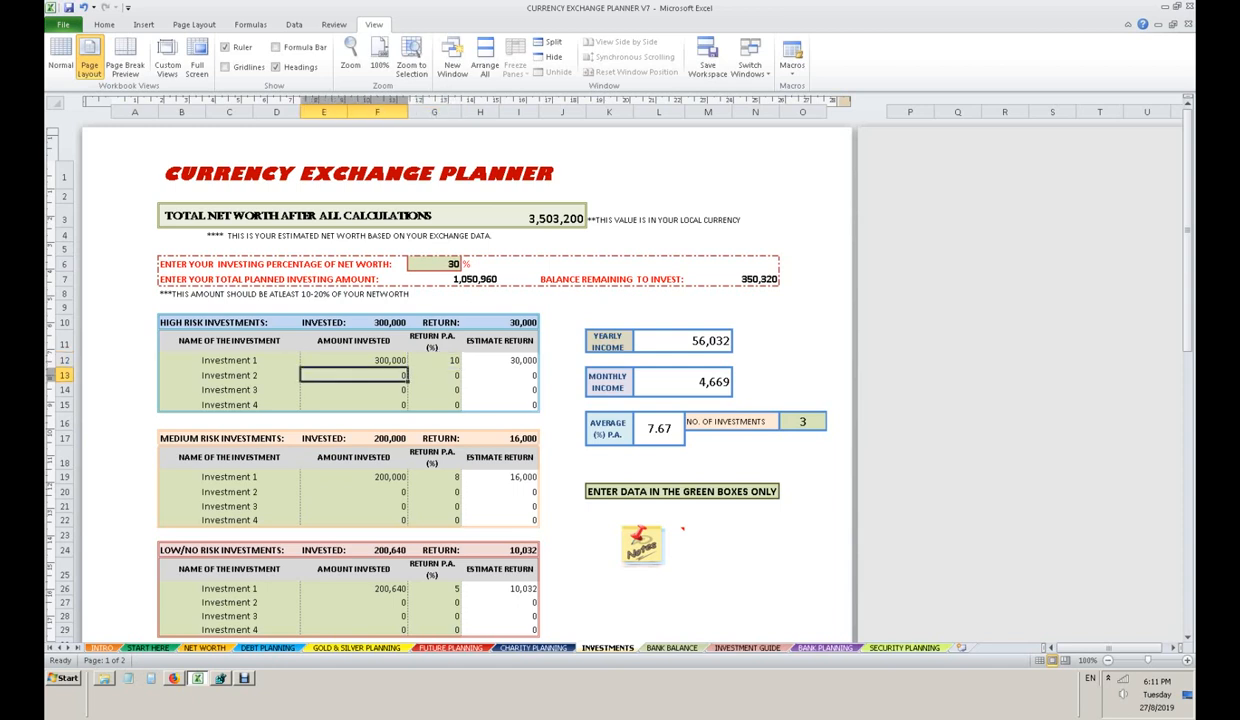
type("150000")
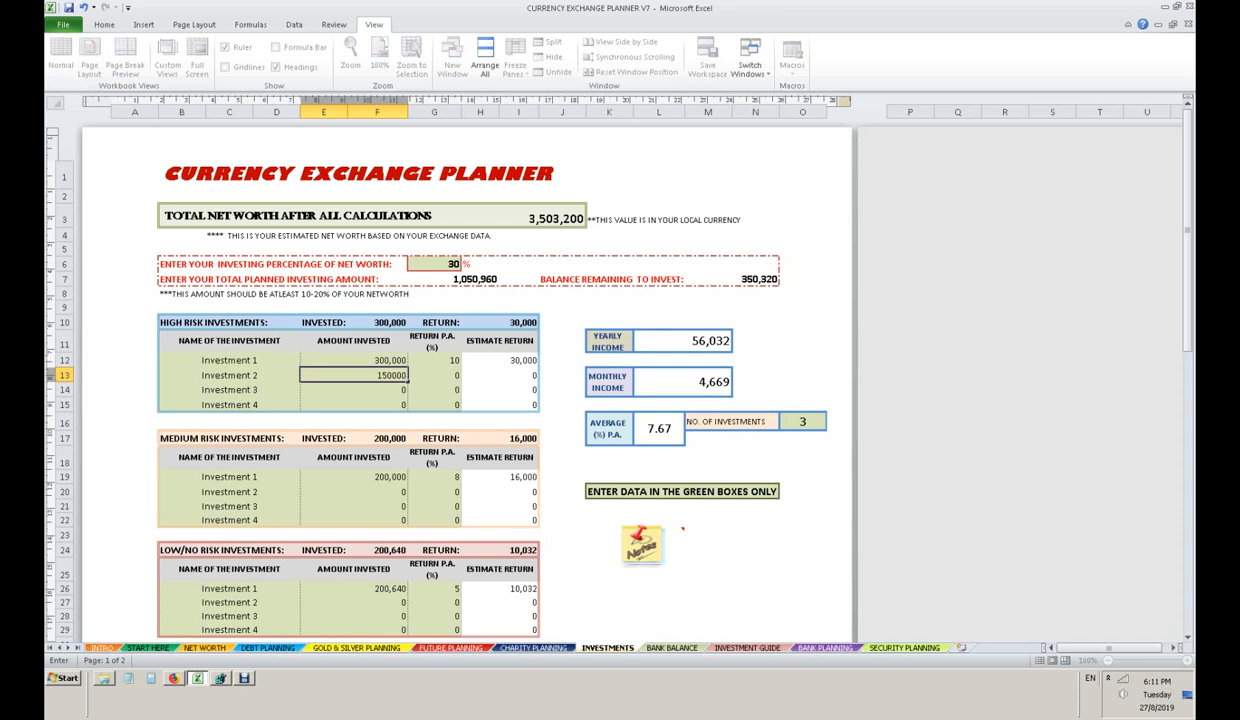
key("Tab")
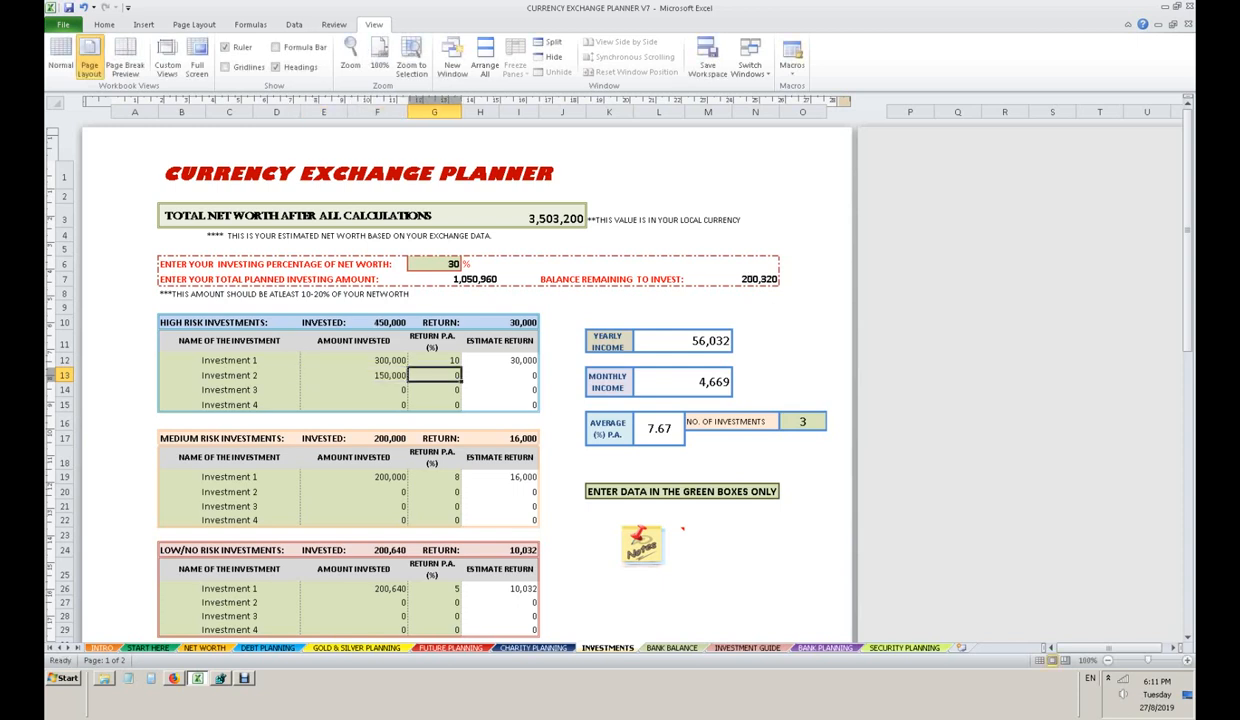
type("10")
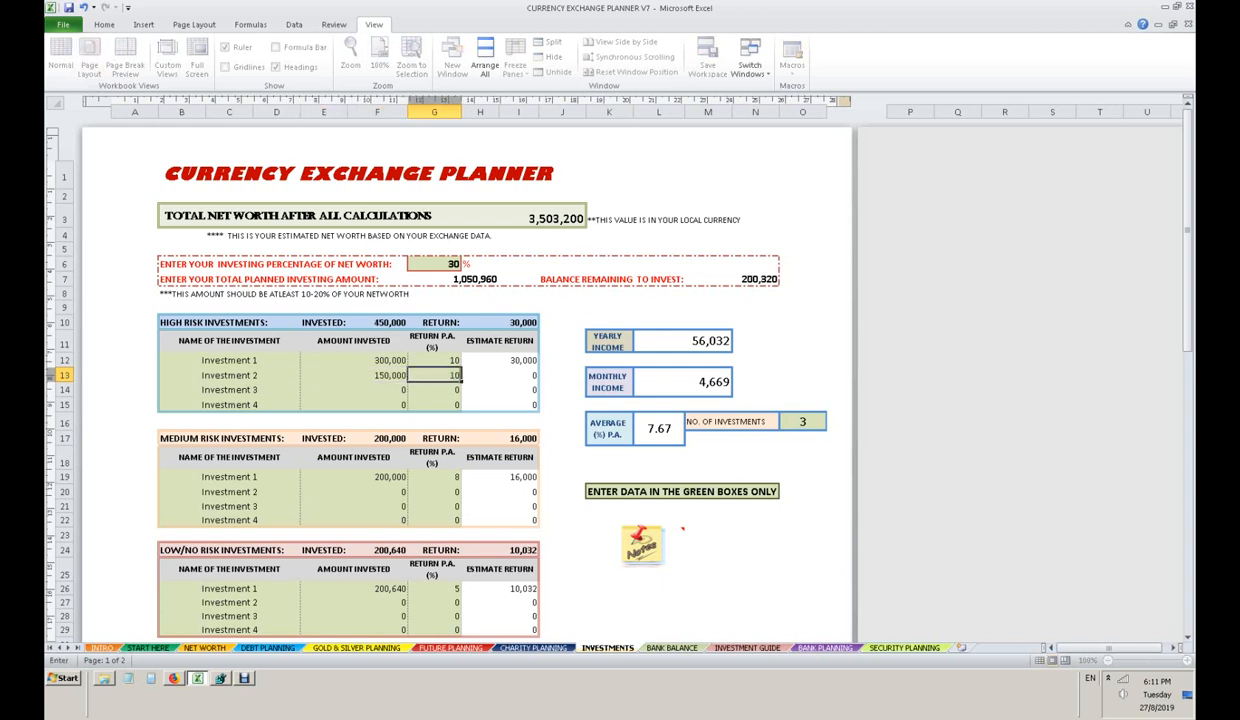
key("Return")
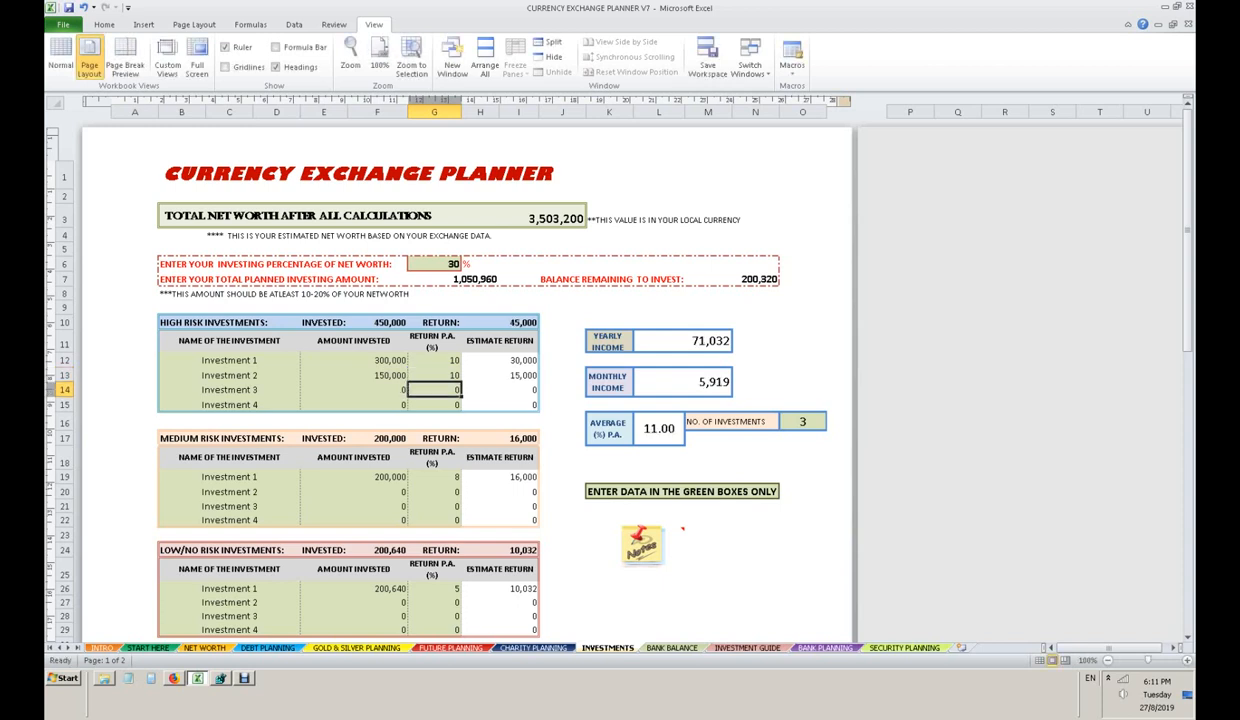
Fill Investment 2 under Low/No Risk Investments with 200,320 invested and a 5% annual return.
left_click(354, 602)
type("200320")
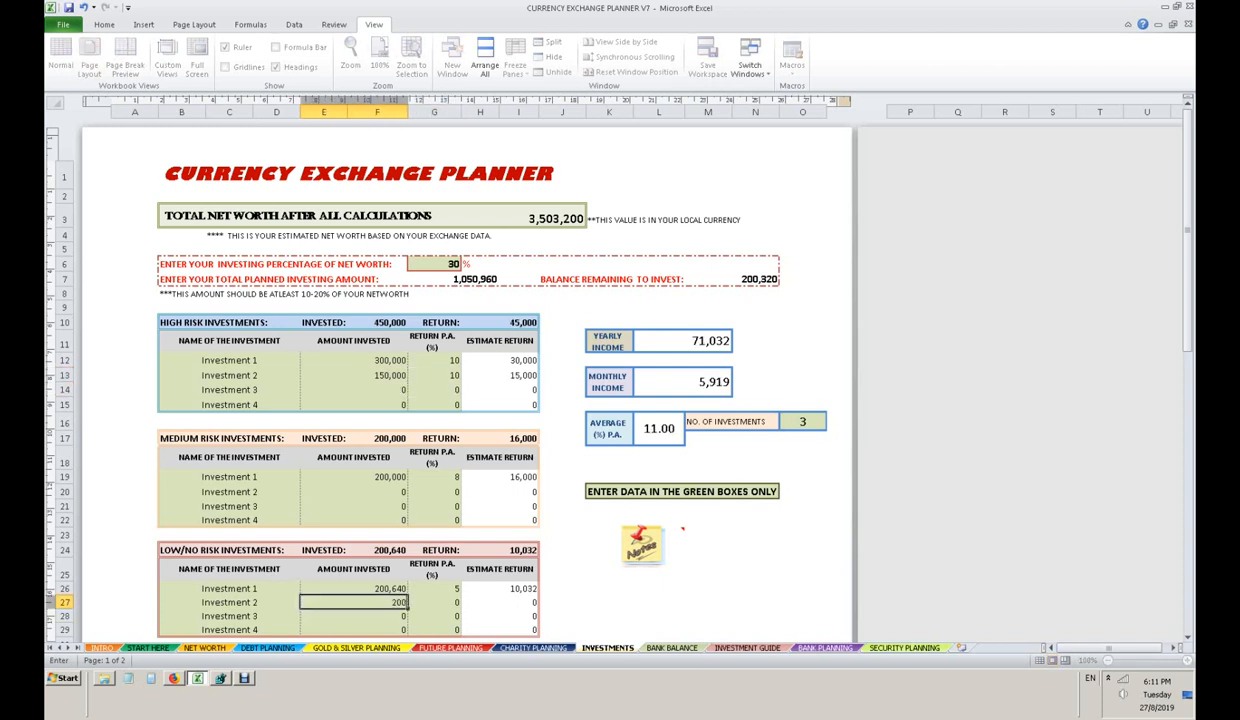
key("Tab")
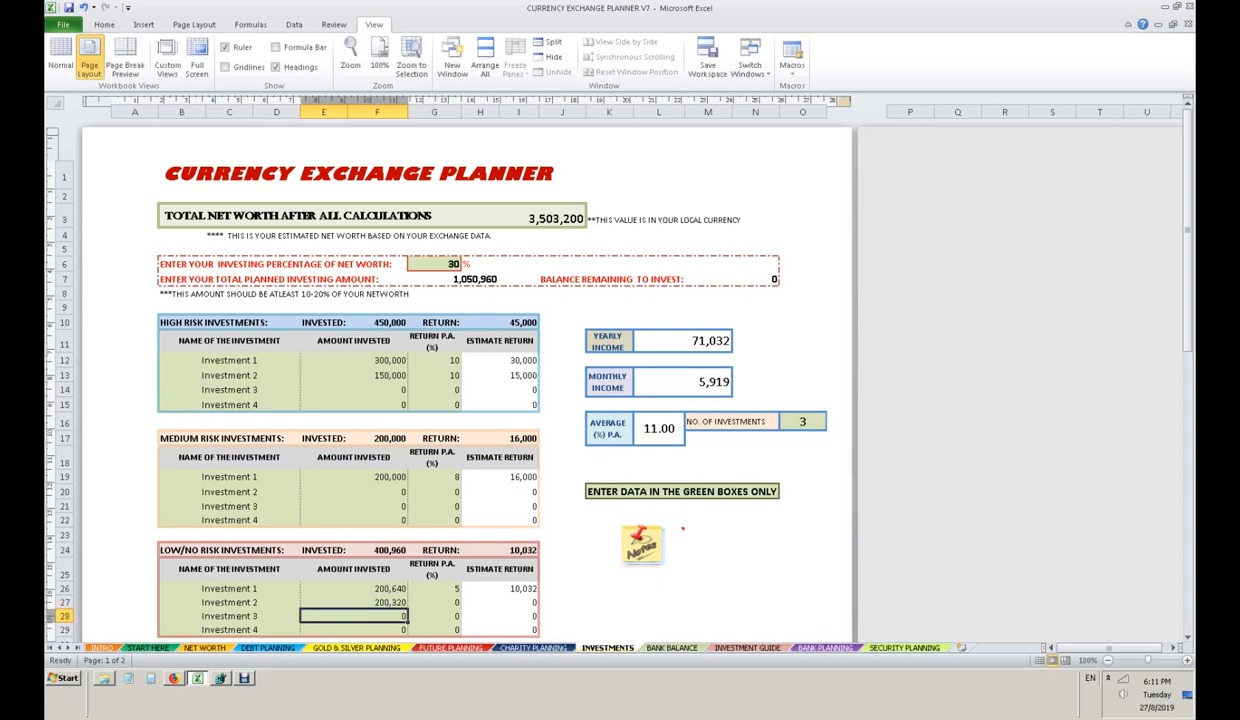
type("5")
key("Return")
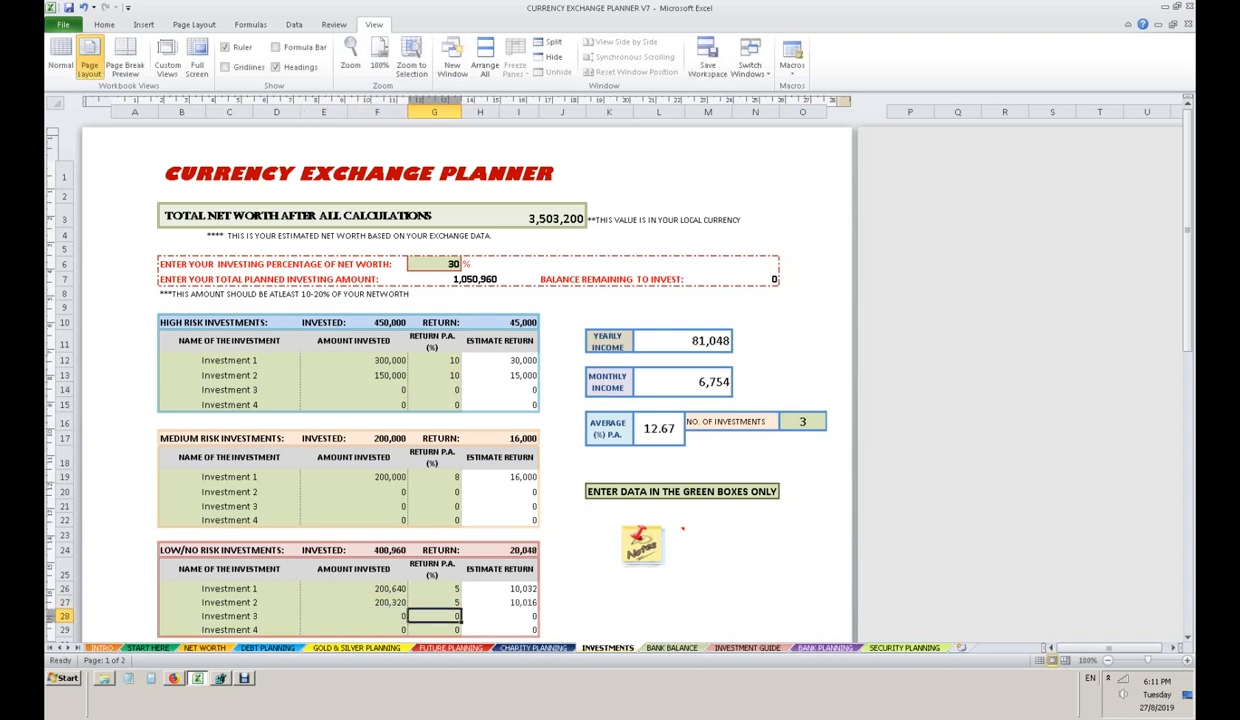
Set the number of investments used for the average annual percentage to 5.
left_click(803, 422)
type("5")
key("Return")
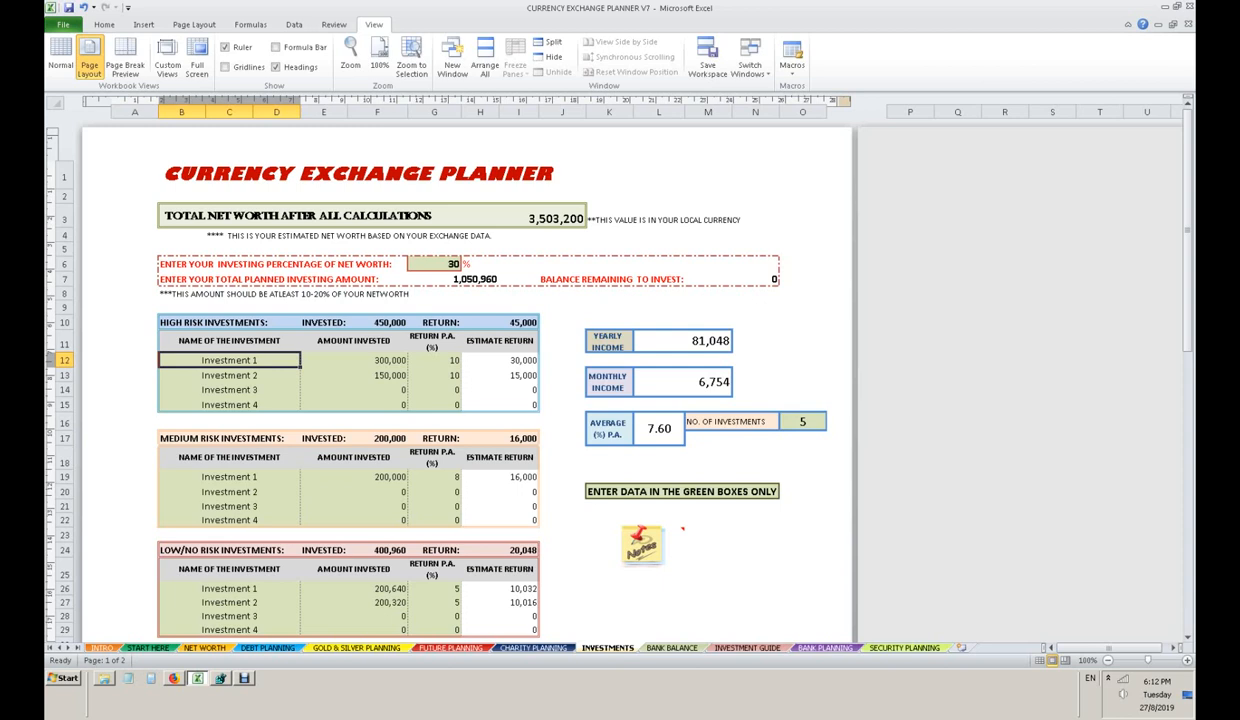
right_click(754, 387)
key("Escape")
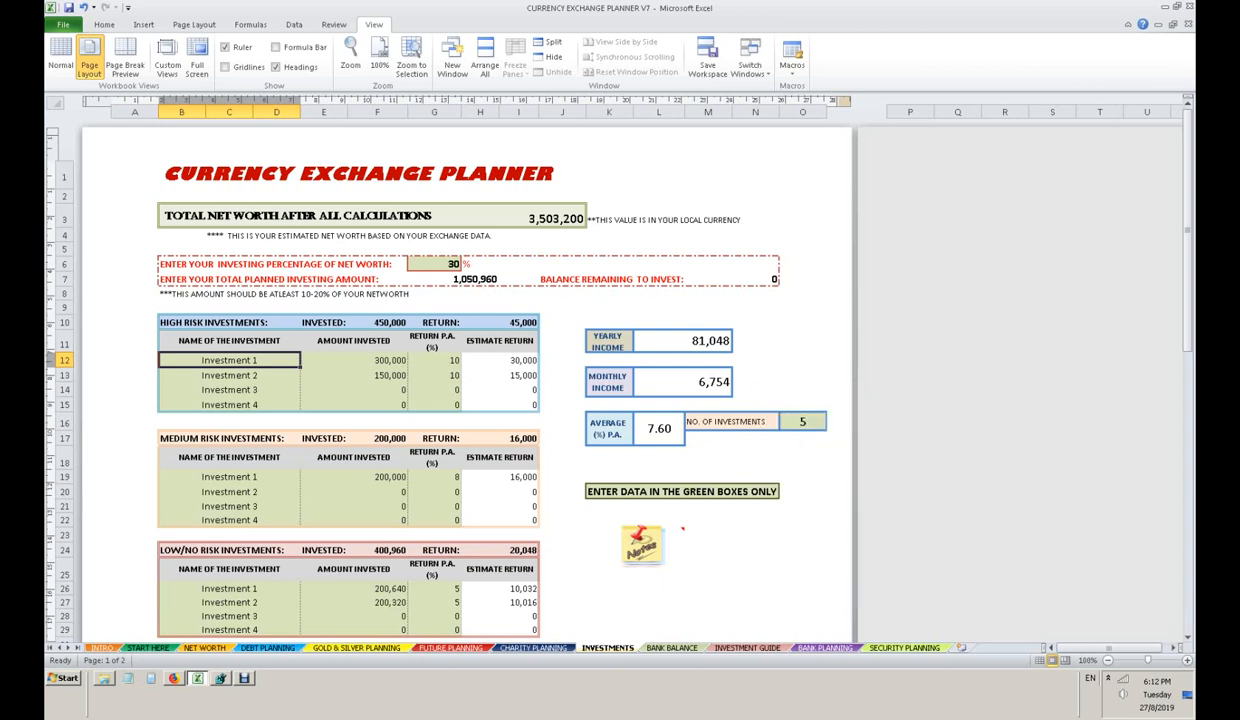